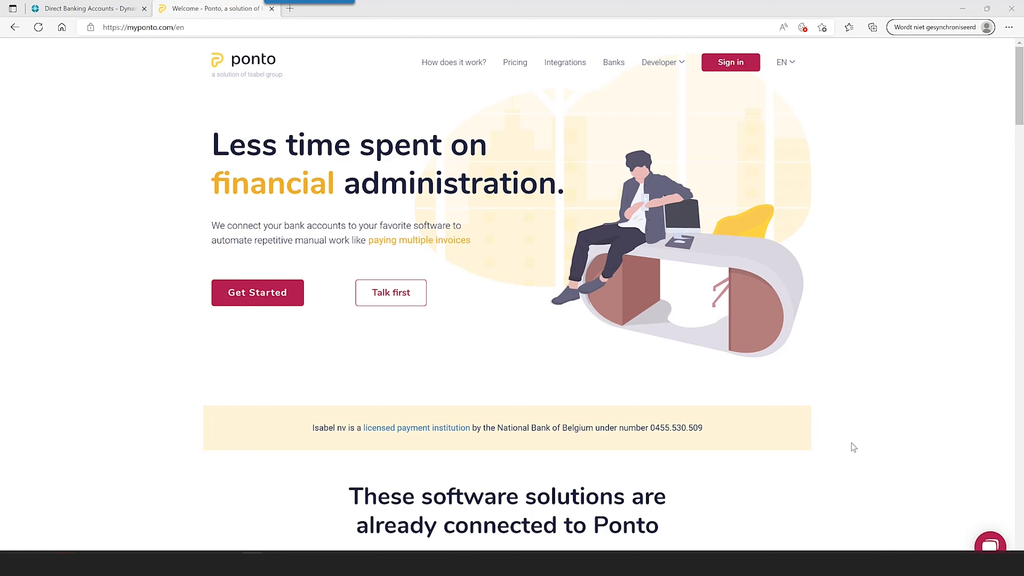
- Fill in Ponto's sign-up form with the contact's first name, last name, e-mail and password
left_click(269, 294)
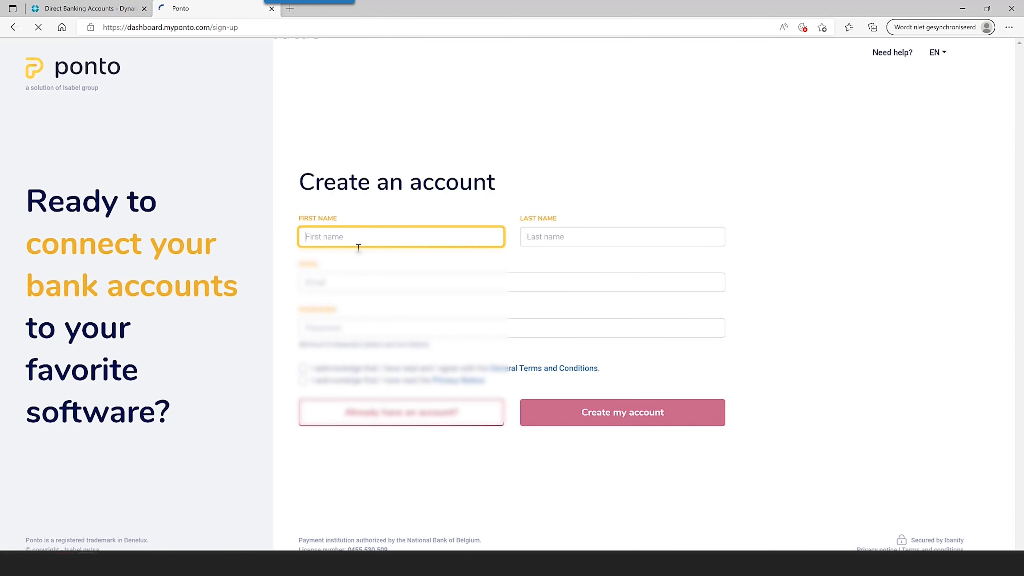
left_click(377, 238)
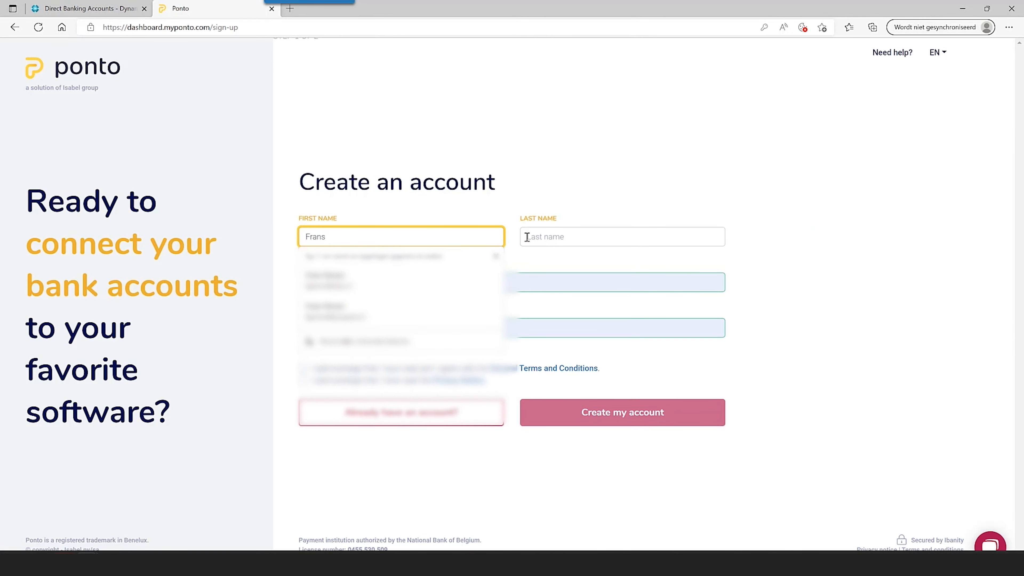
left_click(564, 237)
left_click_drag(383, 282, 223, 255)
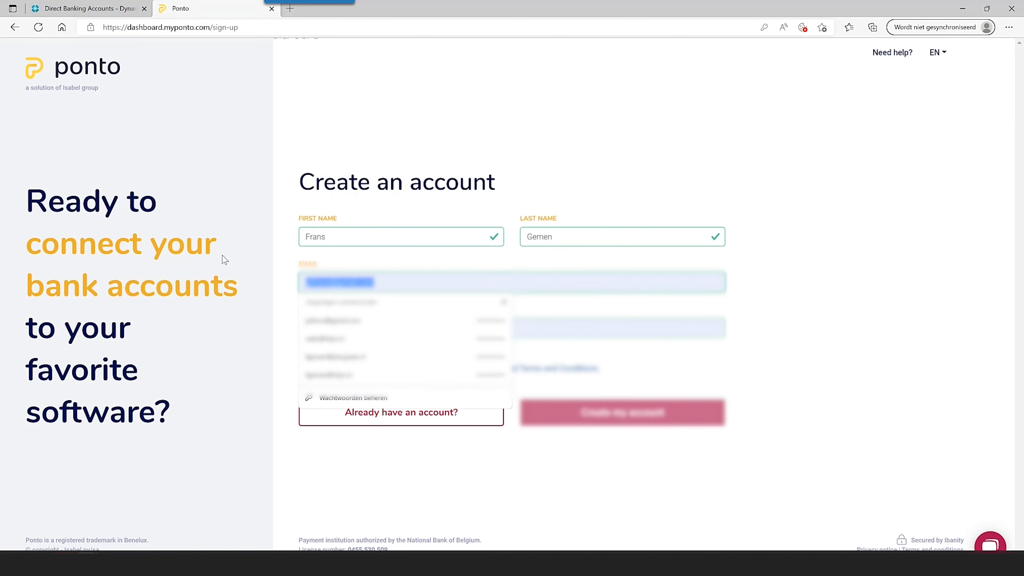
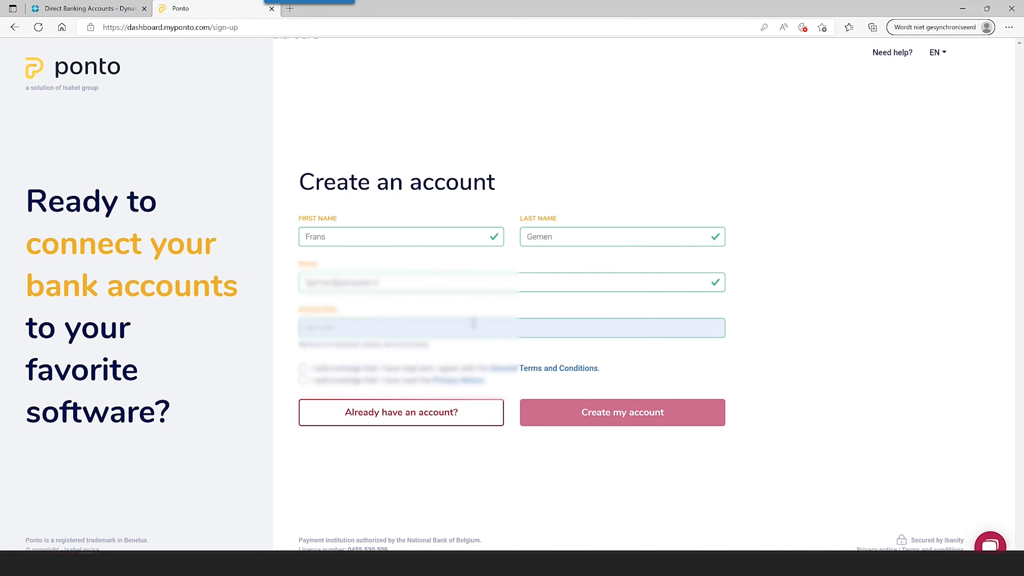
left_click_drag(475, 322, 243, 305)
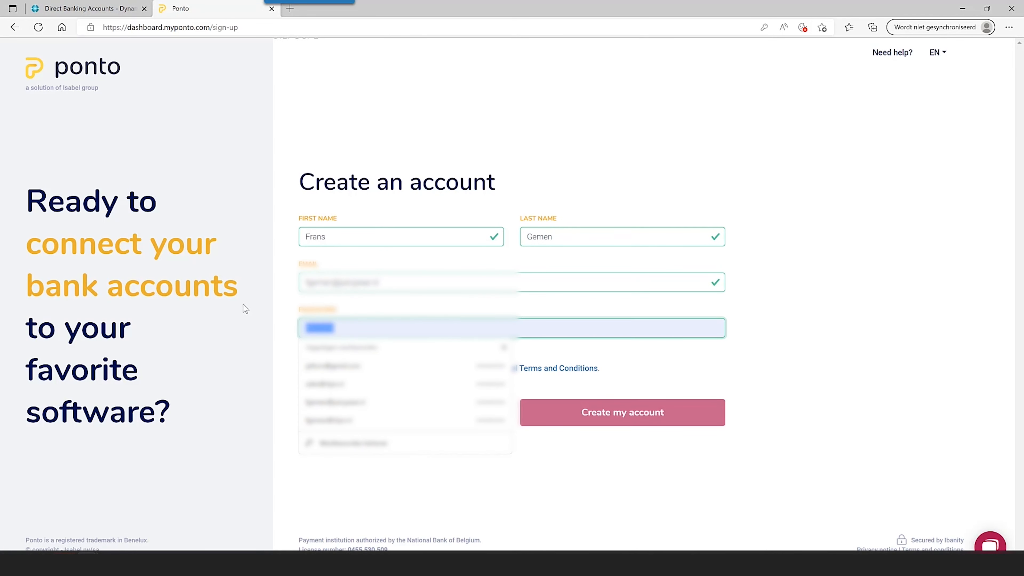
left_click(245, 308)
- Accept the terms and privacy notice, create the account, and confirm it from the e-mail
left_click(346, 380)
left_click(368, 367)
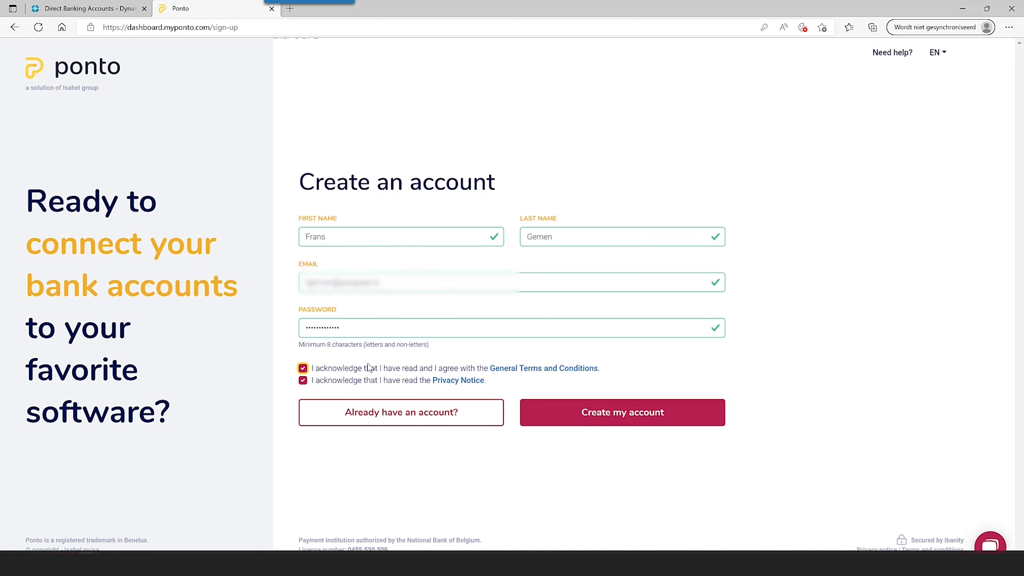
left_click(634, 422)
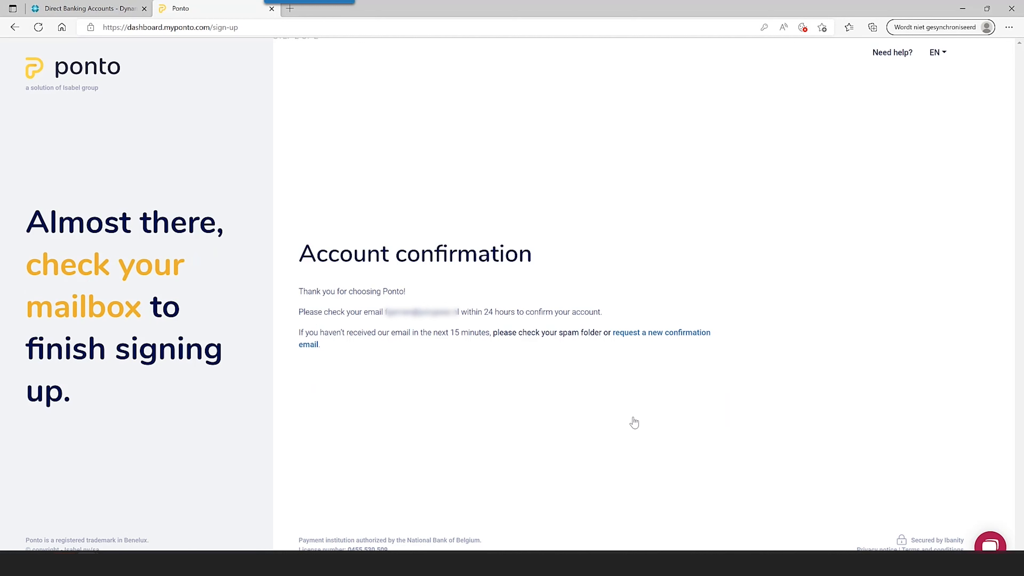
left_click(83, 563)
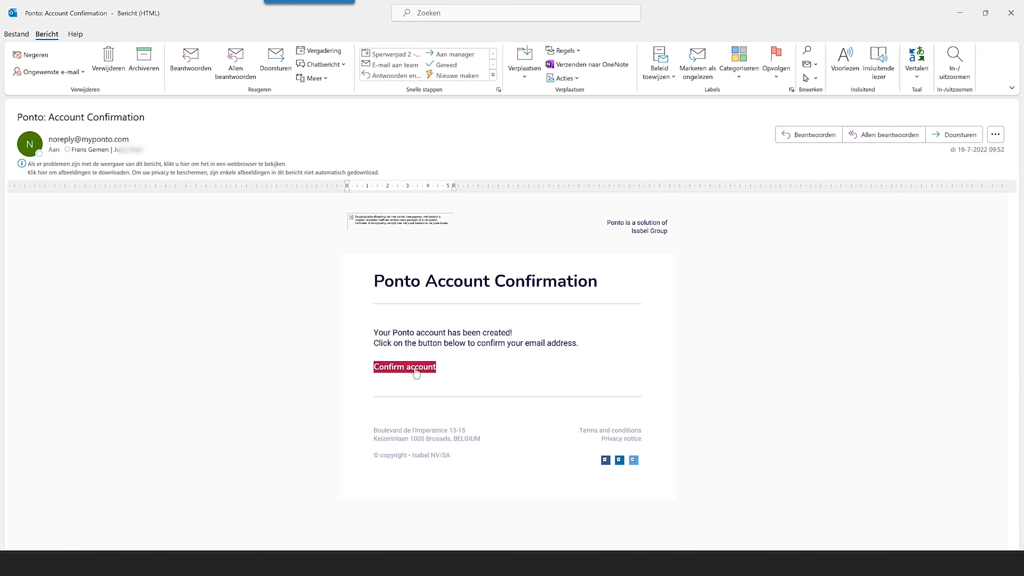
left_click(407, 367)
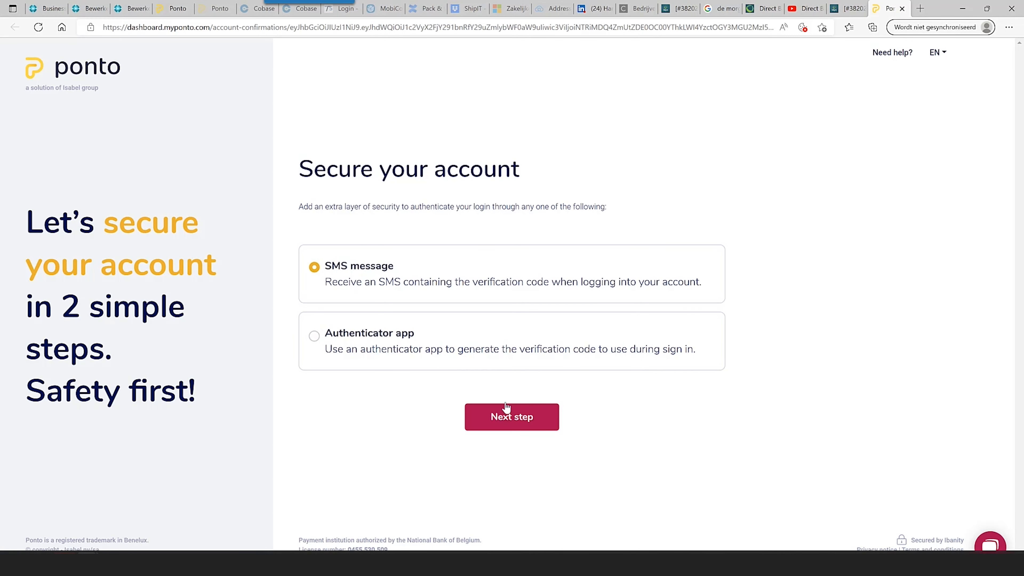
- Choose SMS as the second factor and verify sign-in with the texted code
left_click(526, 418)
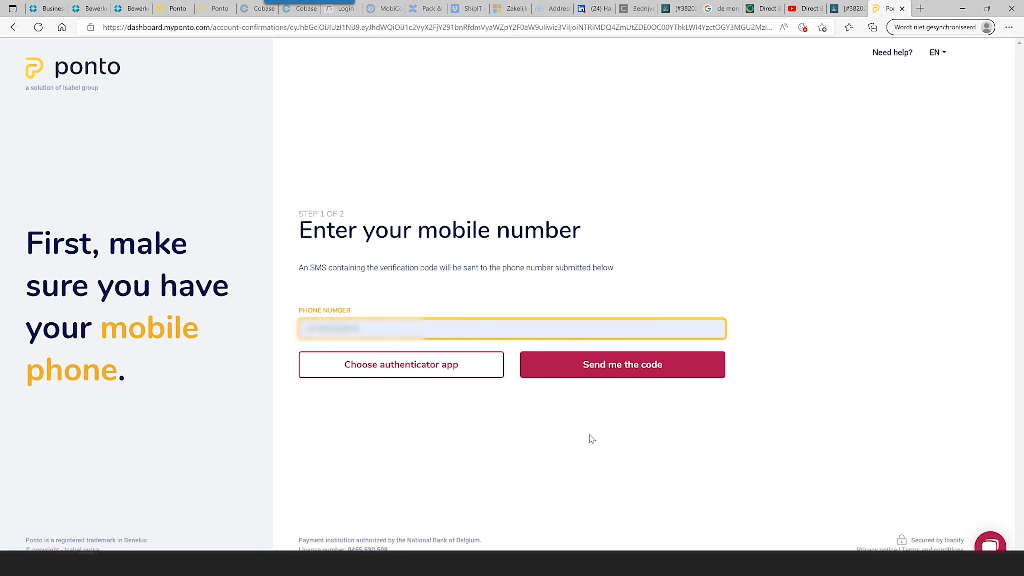
left_click(601, 369)
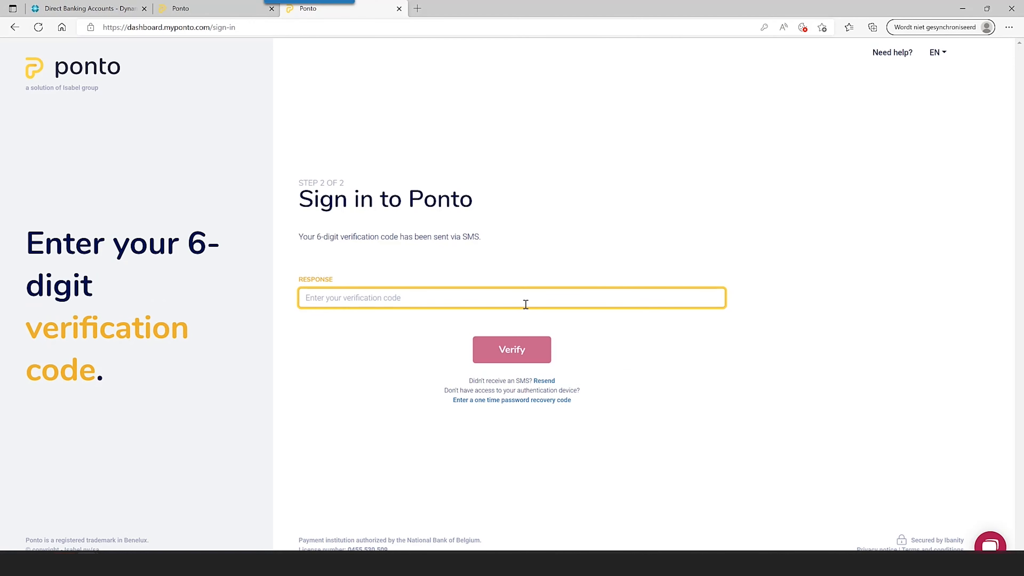
key("ctrl+v")
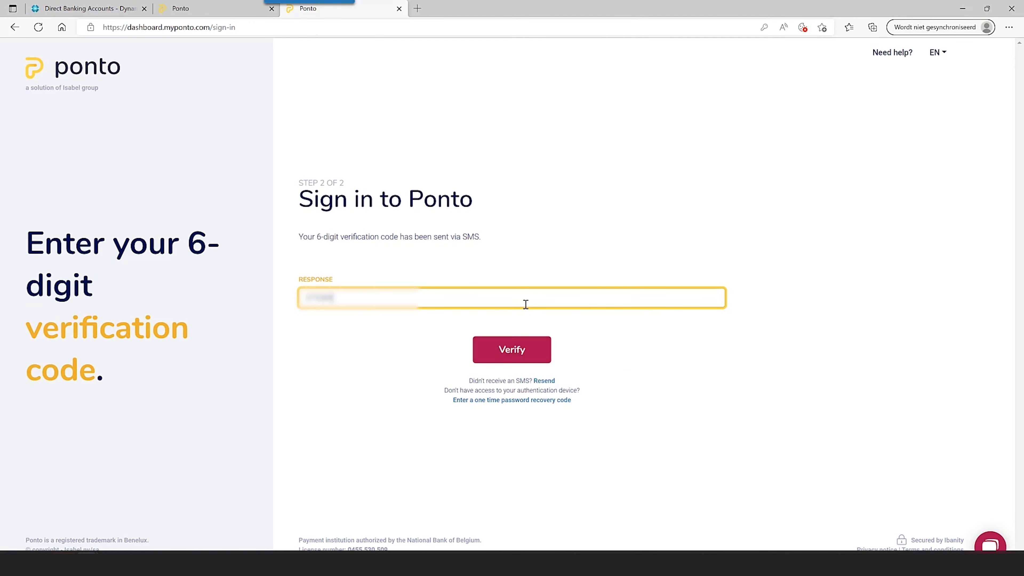
left_click(516, 349)
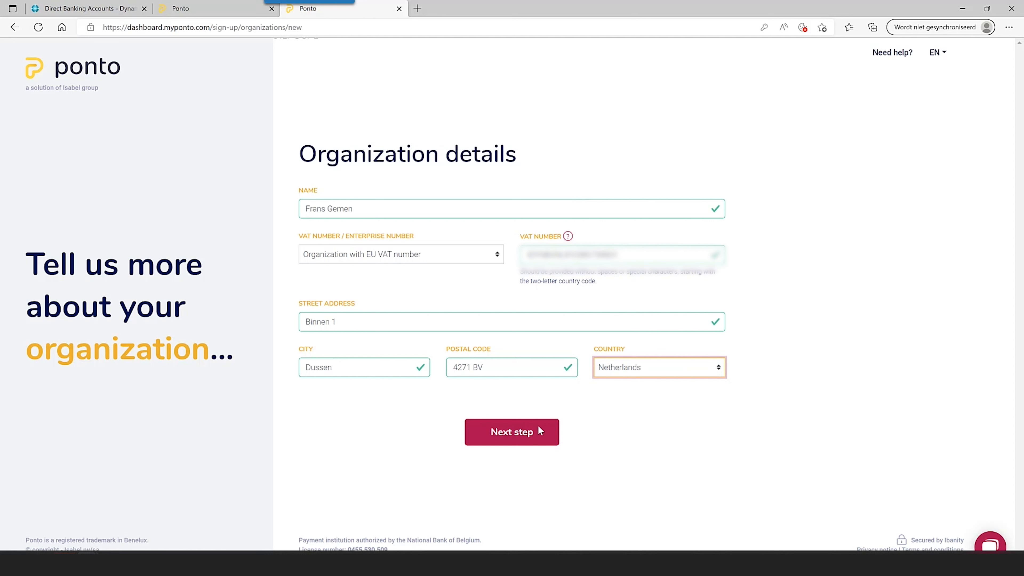
- Submit the organization details and save the contact person details
left_click(523, 439)
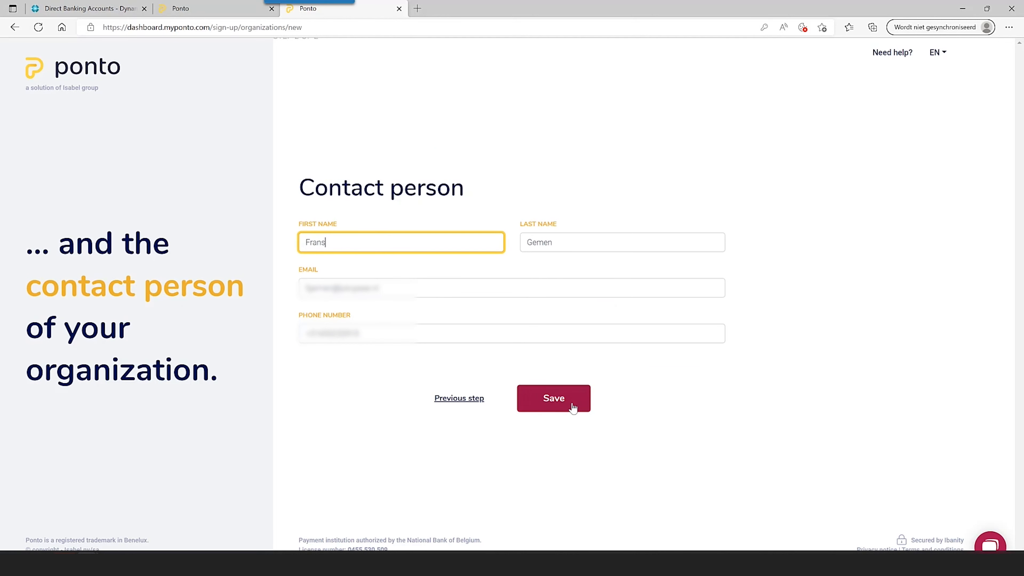
left_click(573, 405)
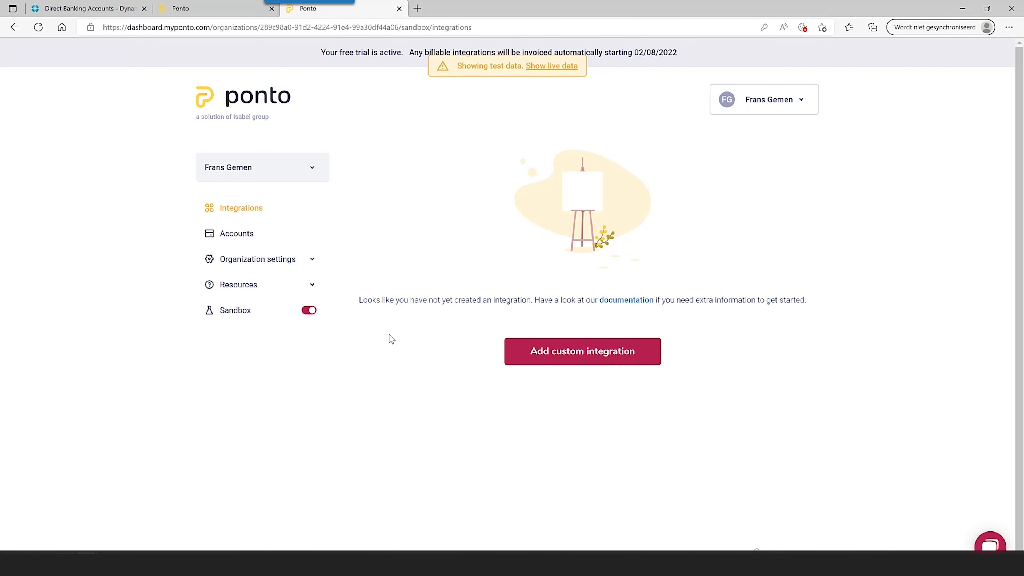
- Sign back in to Ponto from the Accounts section and start adding a new bank account
left_click(247, 233)
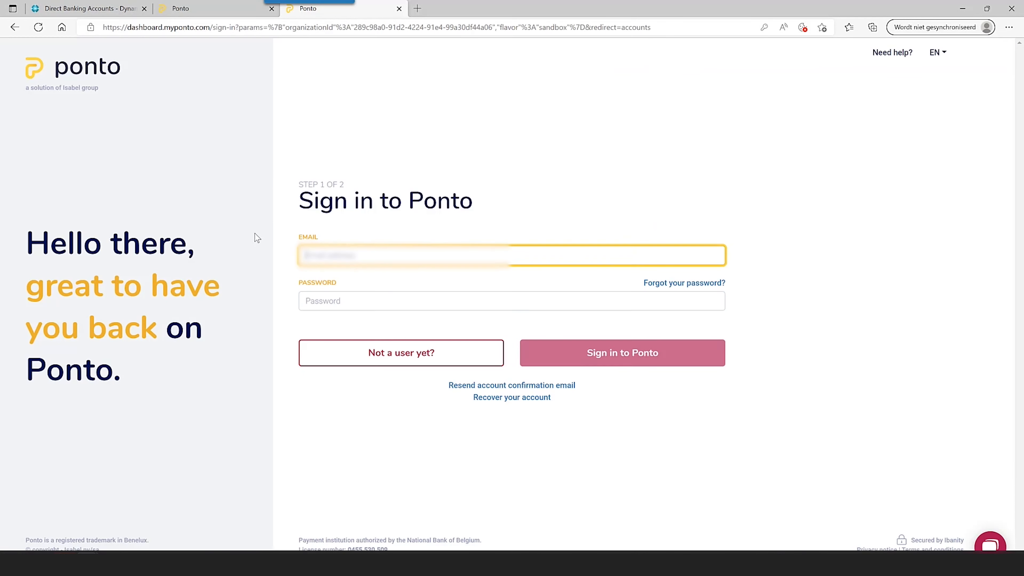
left_click(622, 354)
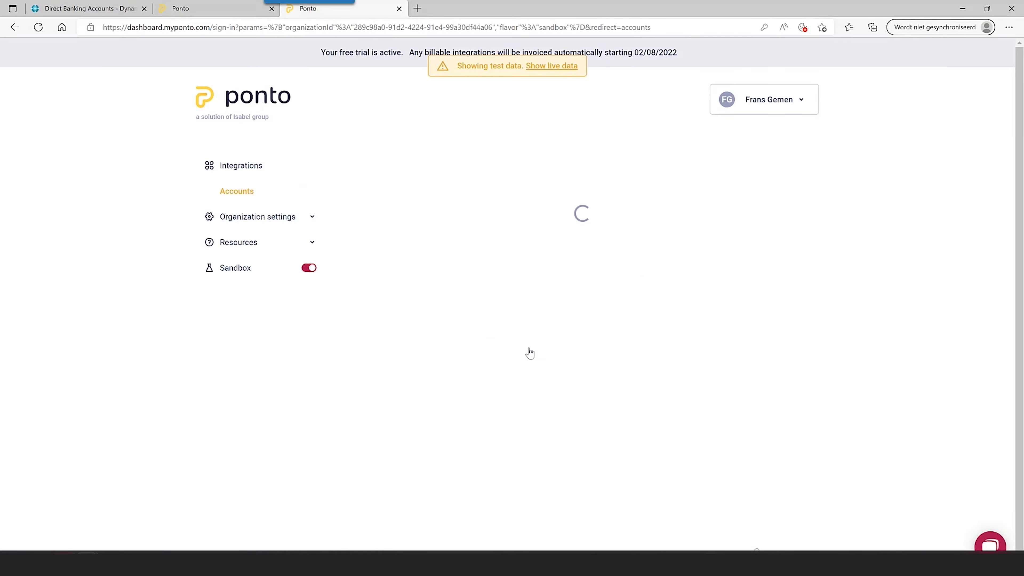
left_click(586, 329)
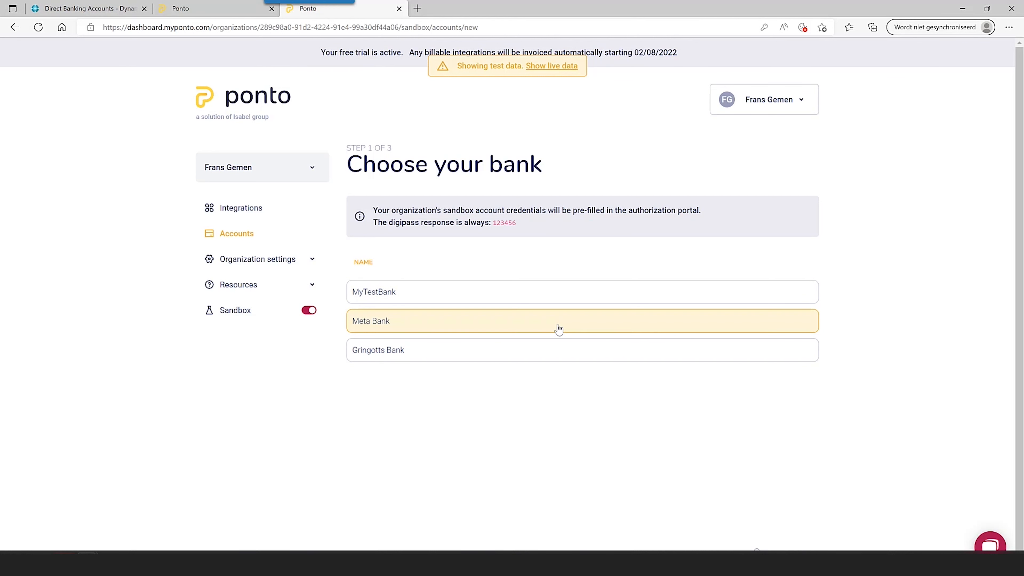
- Choose MyTestBank, log in with the sandbox credentials and submit the e-signature code
left_click(520, 301)
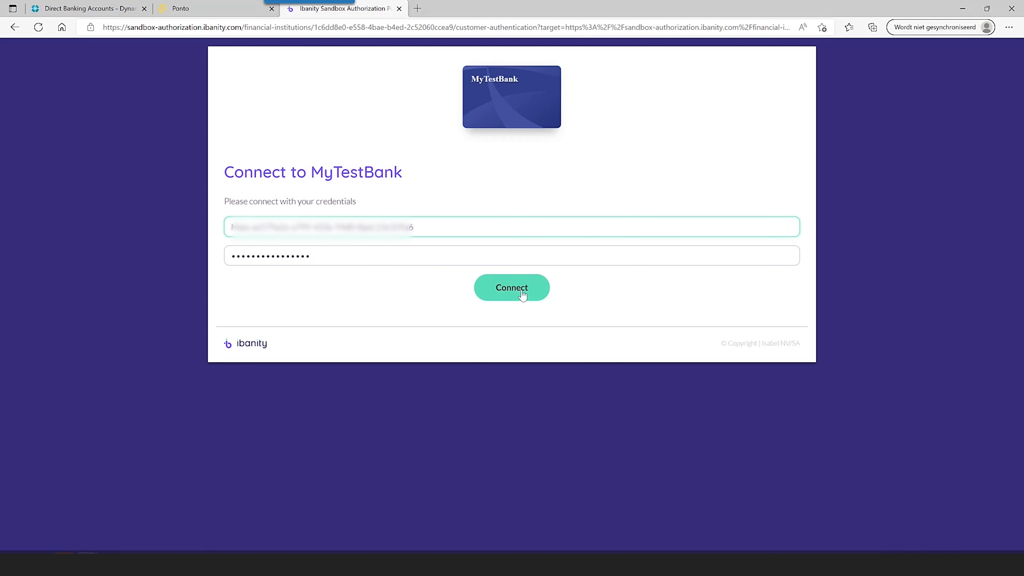
left_click(521, 293)
type("123456")
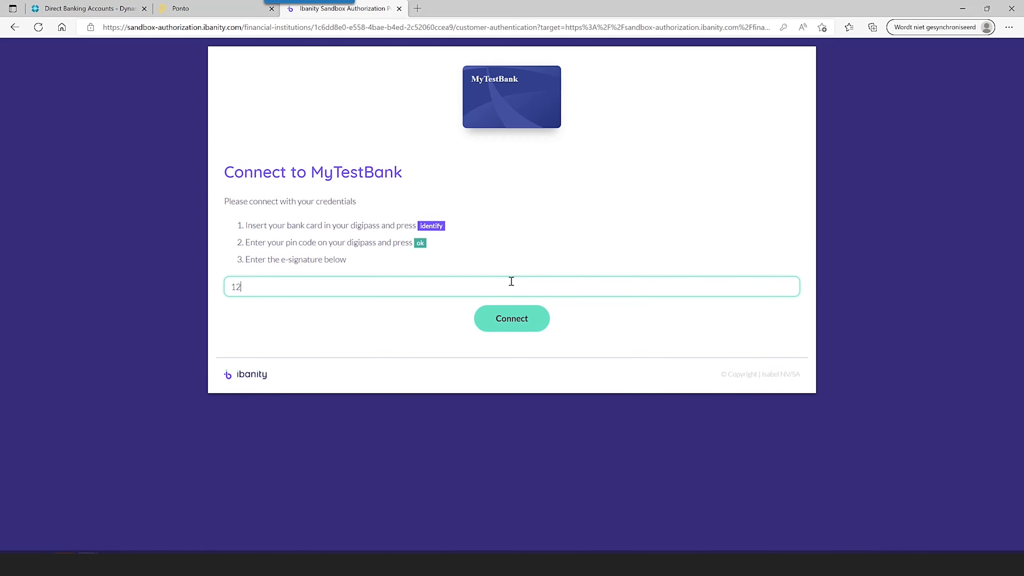
left_click(534, 311)
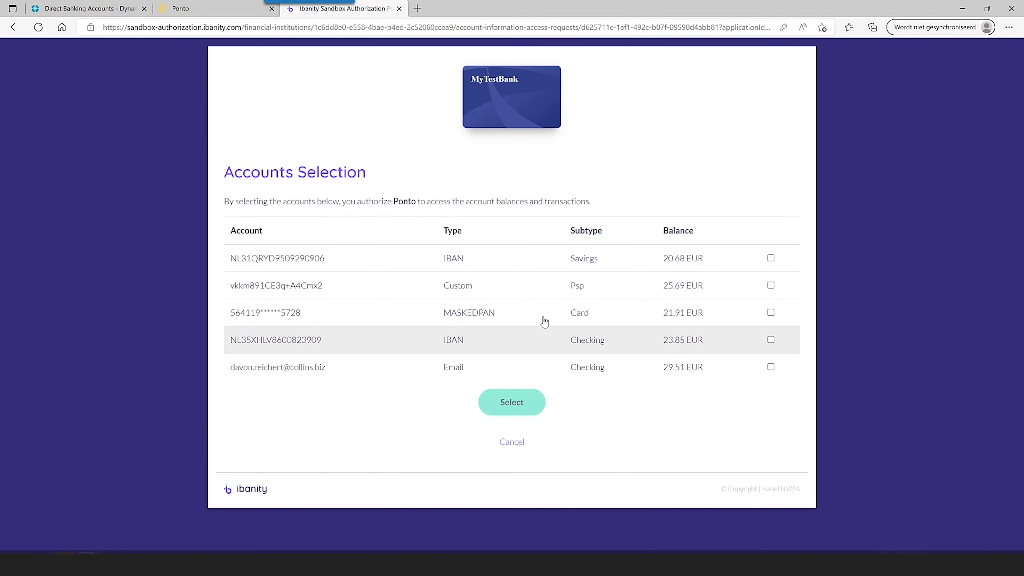
- Select the checking (23.85 EUR) and savings accounts and accept Ponto's access
left_click(771, 340)
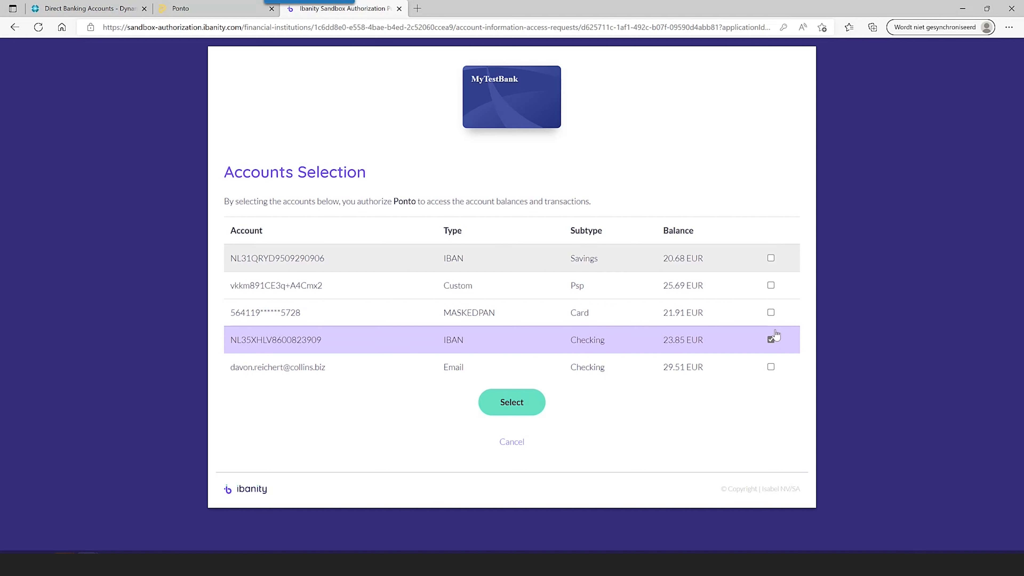
left_click(770, 258)
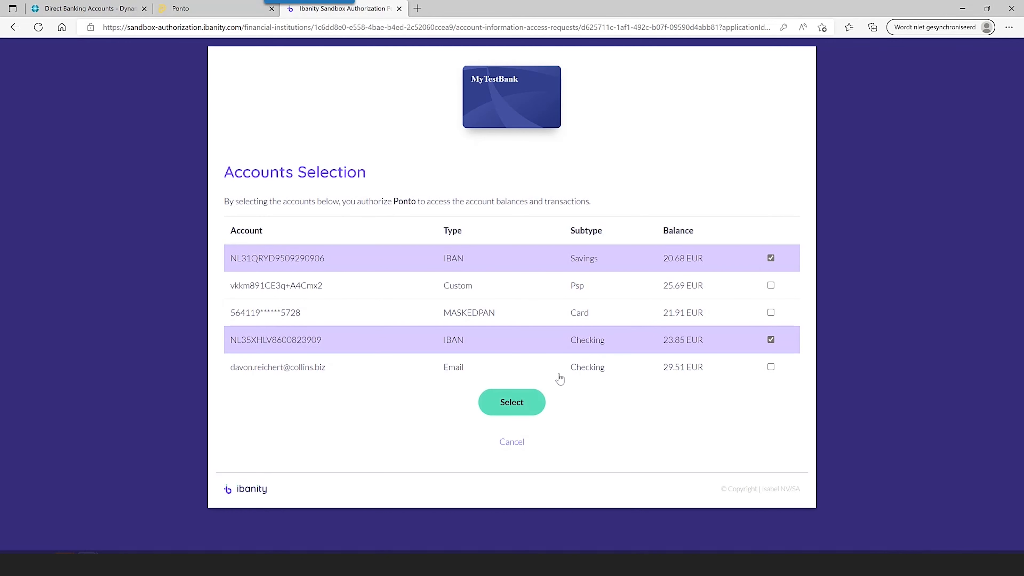
left_click(513, 402)
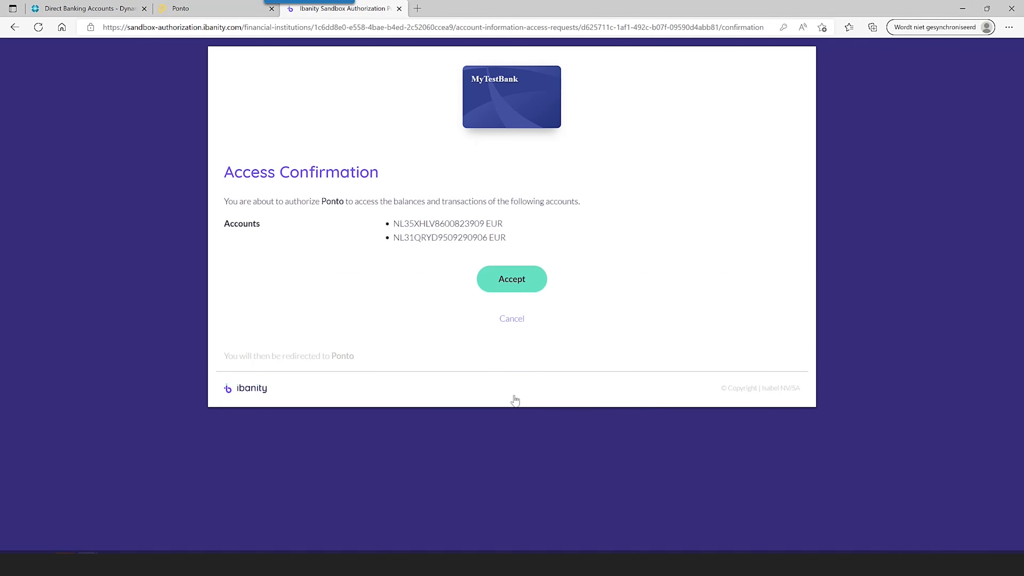
left_click(521, 280)
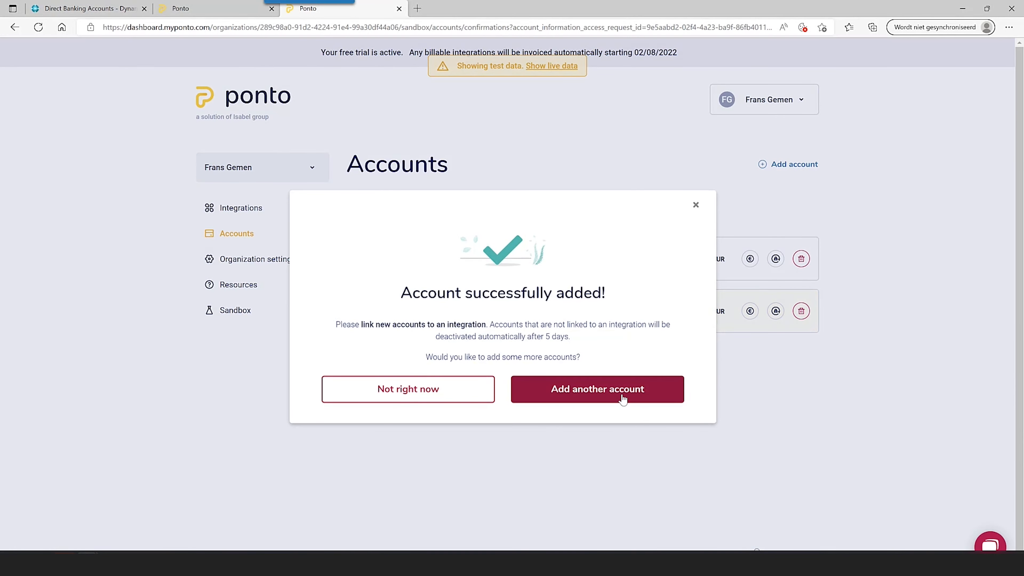
- Dismiss the account-added message, review the first test account's transactions, then go to Integrations
left_click(696, 205)
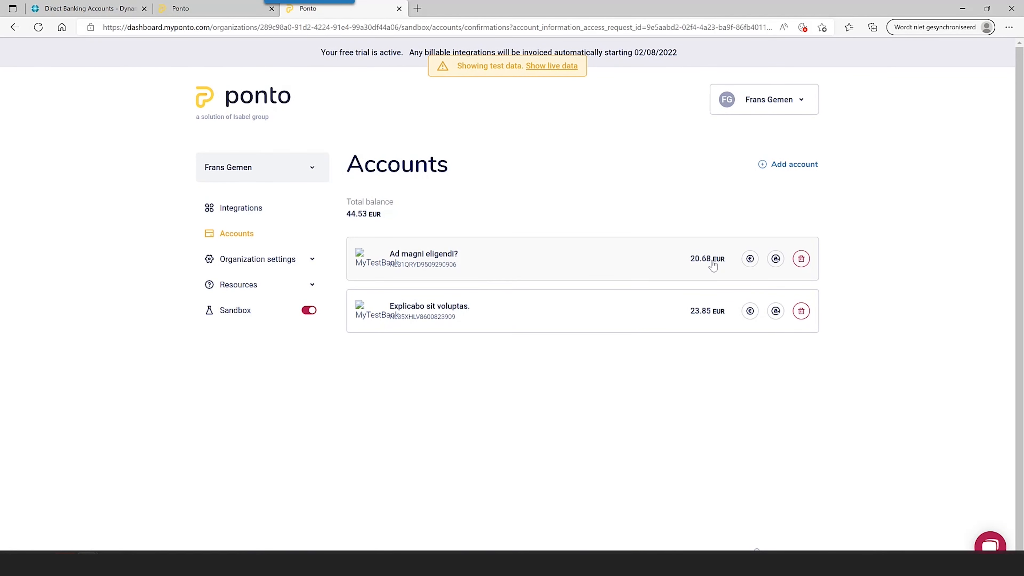
left_click(443, 266)
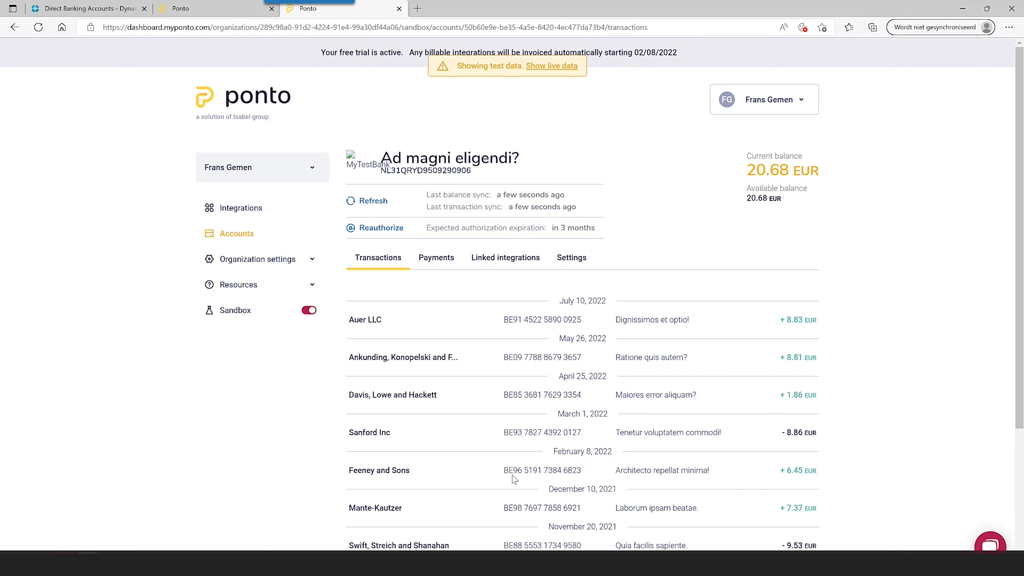
left_click(252, 213)
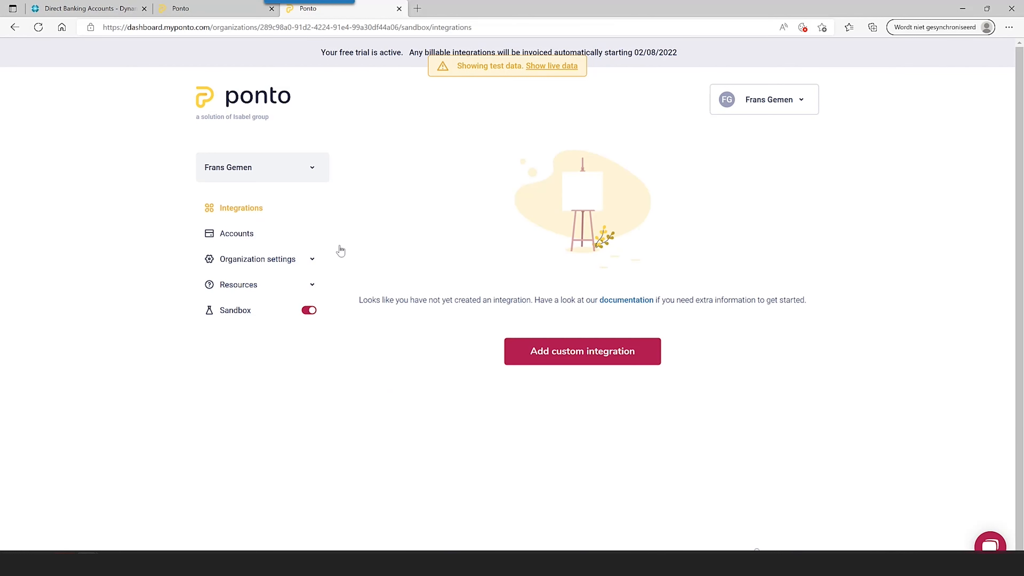
- Create the 'Training DB' integration with account information and payment initiation on both accounts; copy its client ID
left_click(591, 356)
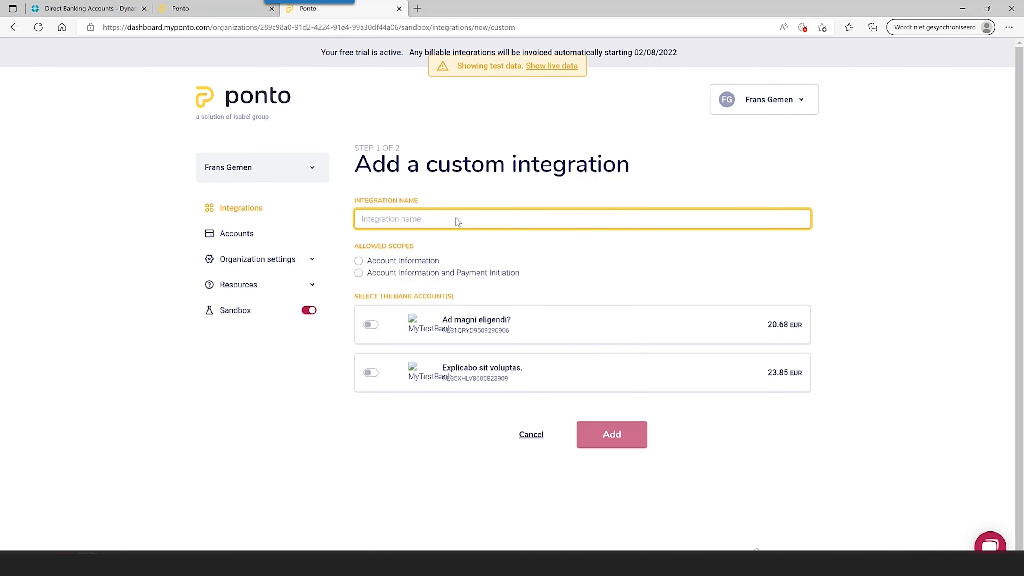
type("Train")
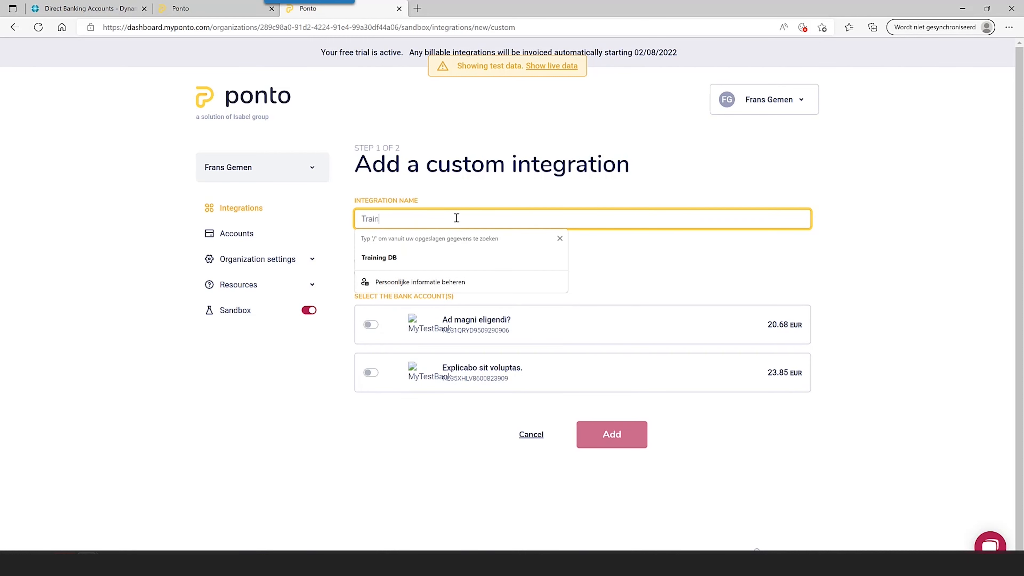
type("ing DB")
left_click(693, 177)
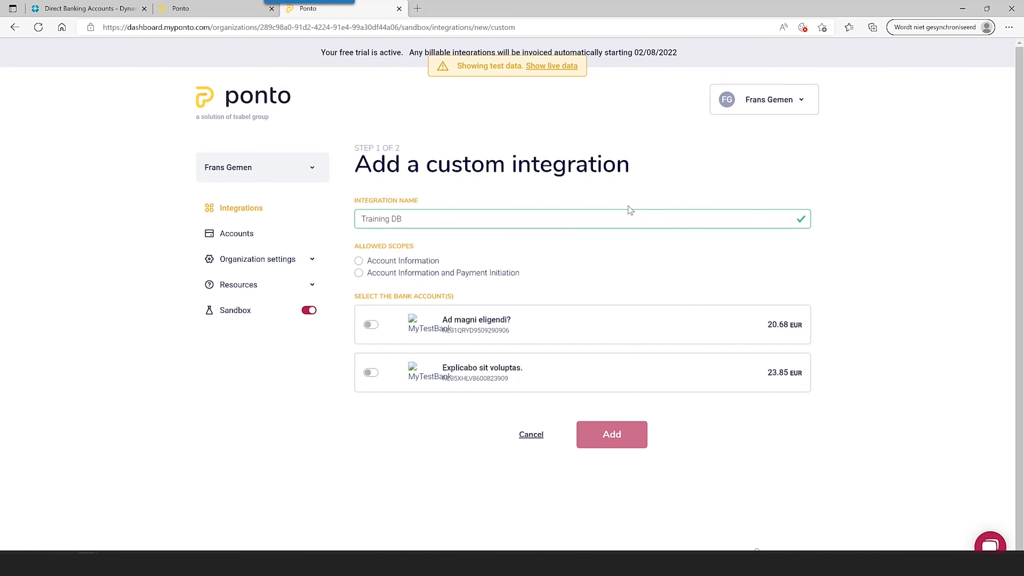
left_click(446, 275)
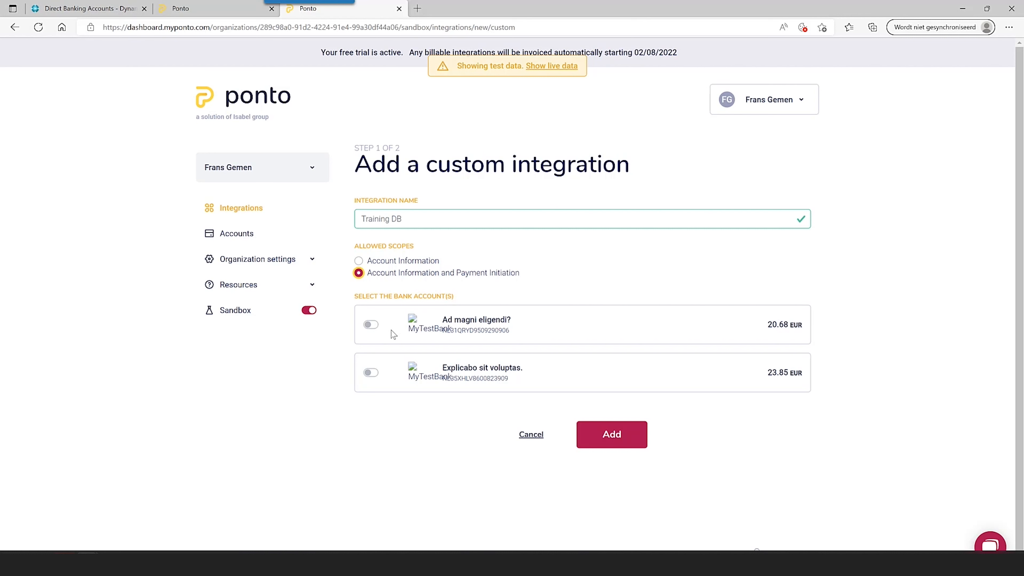
left_click(371, 325)
left_click(375, 371)
left_click(630, 441)
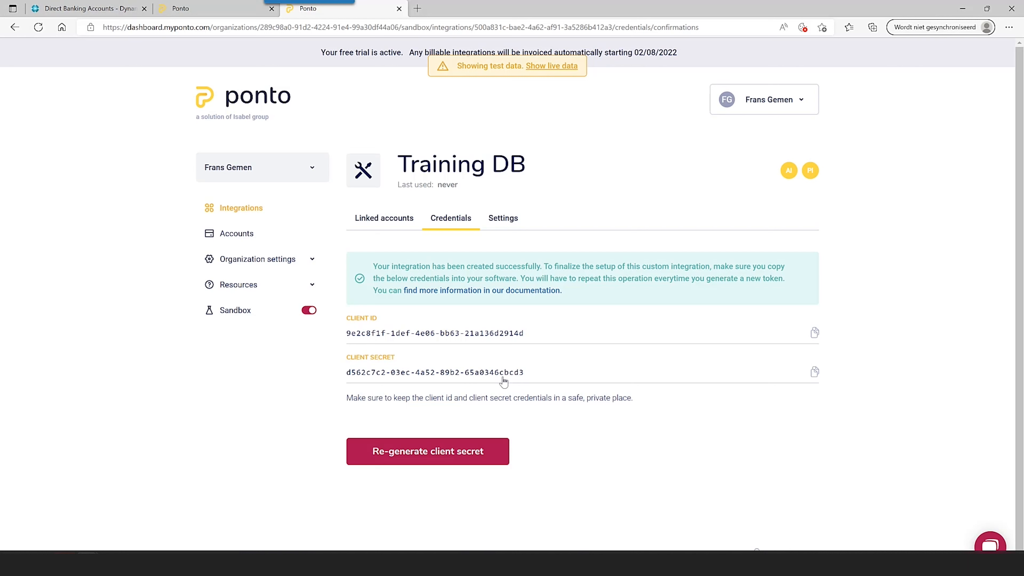
left_click(814, 335)
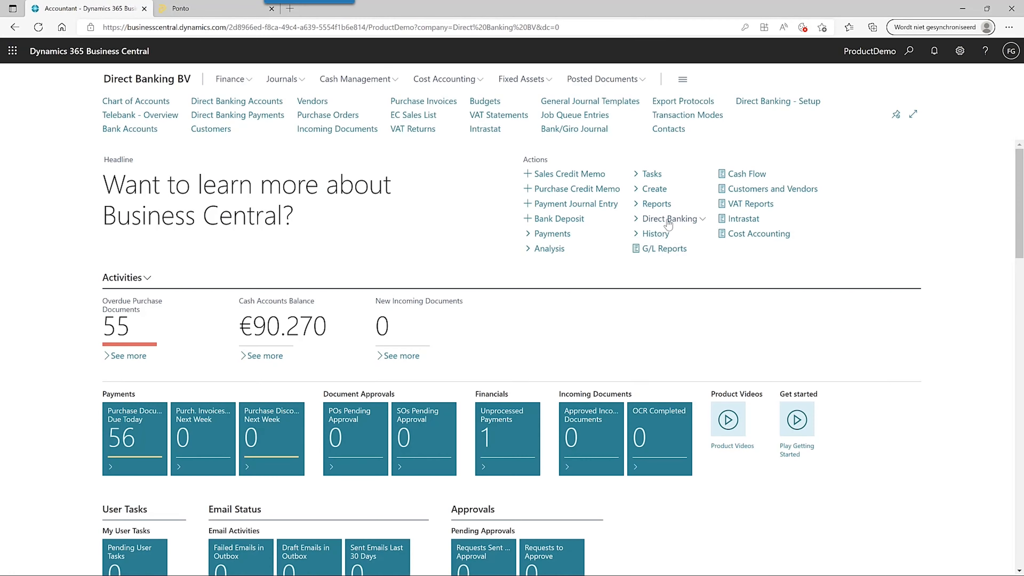
- Run the Direct Banking setup wizard past licence and job queue steps, pasting the Ponto client ID
left_click(669, 218)
left_click(671, 254)
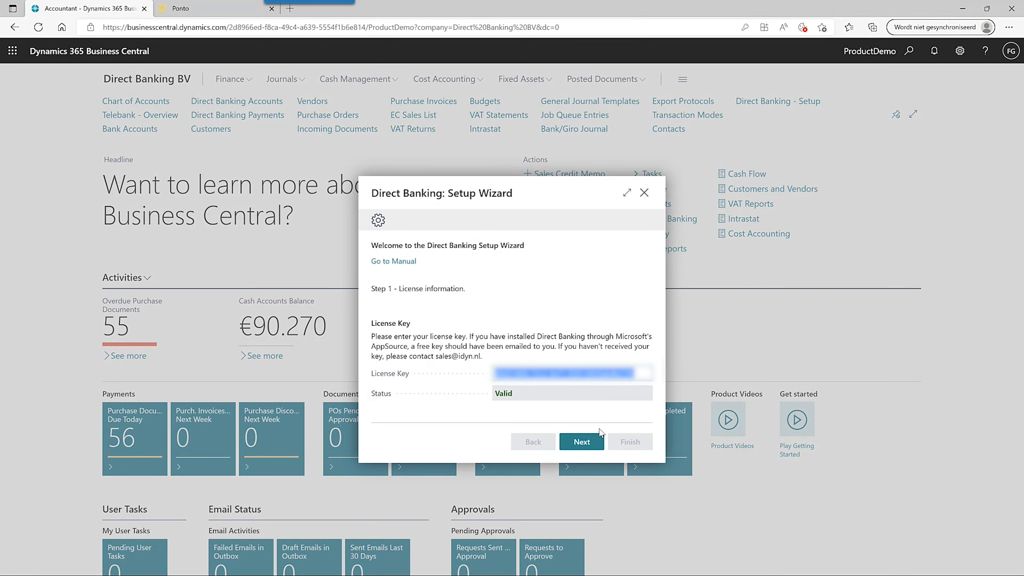
left_click(592, 447)
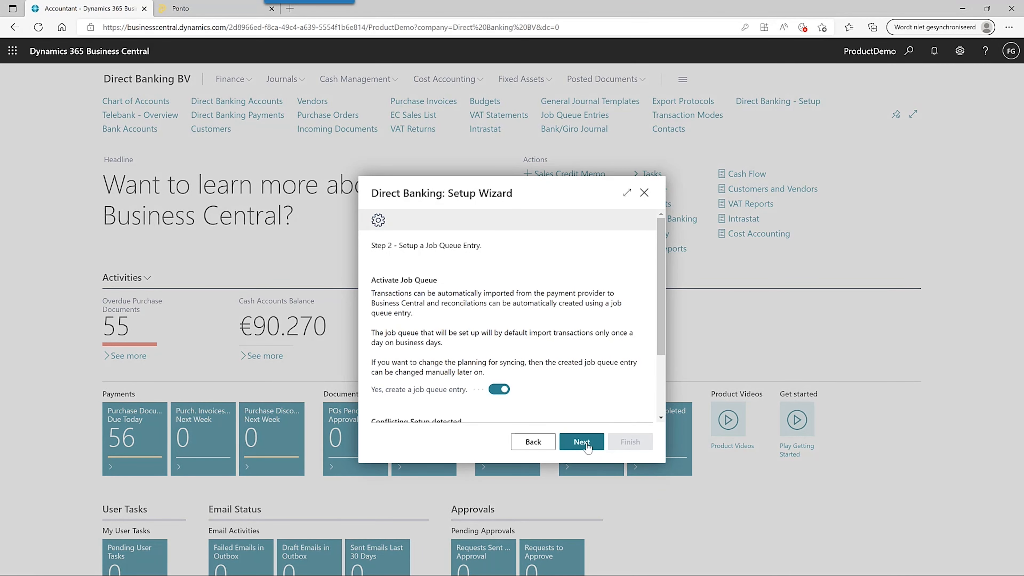
left_click(588, 444)
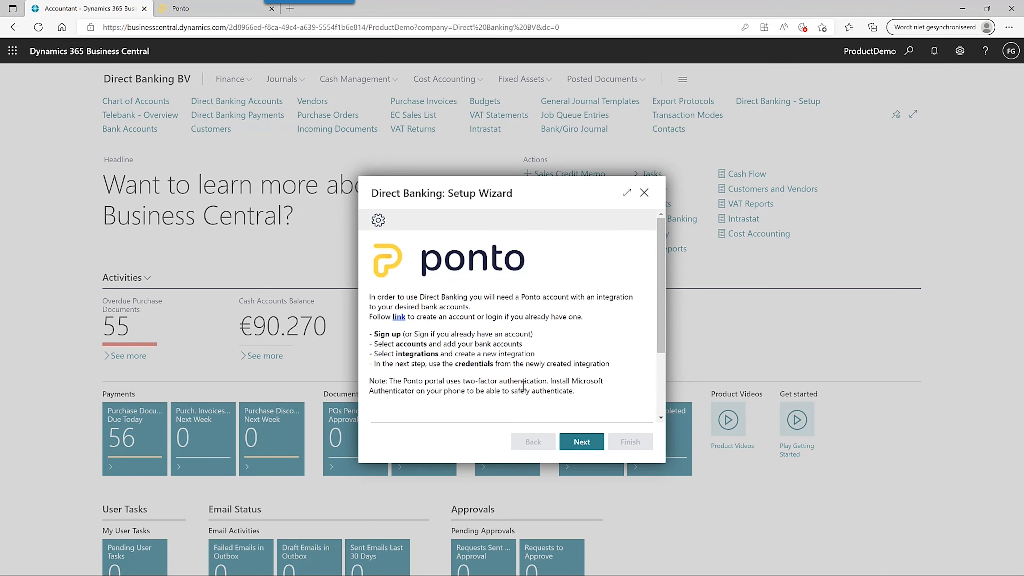
left_click(586, 444)
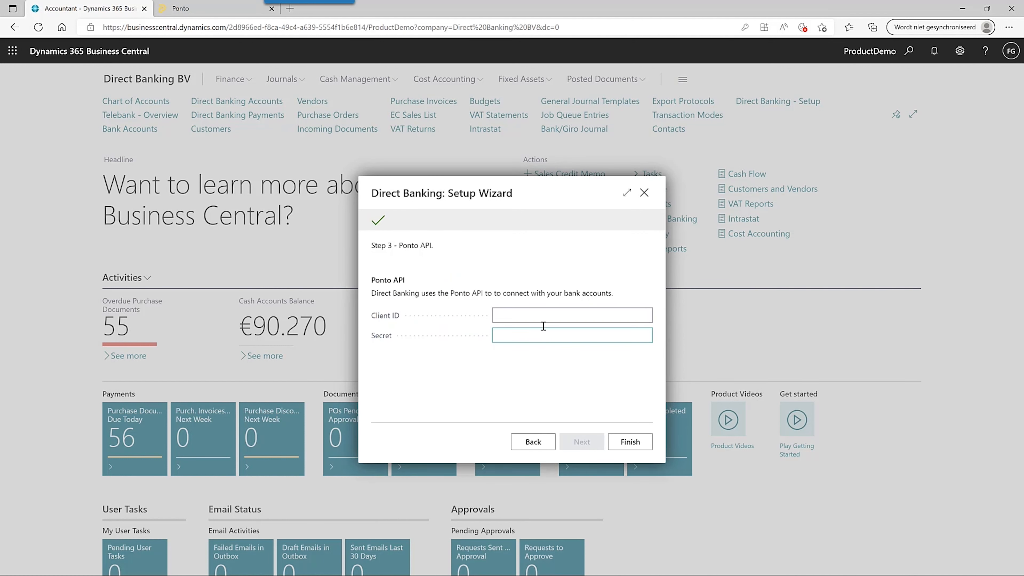
left_click(540, 317)
key("ctrl+v")
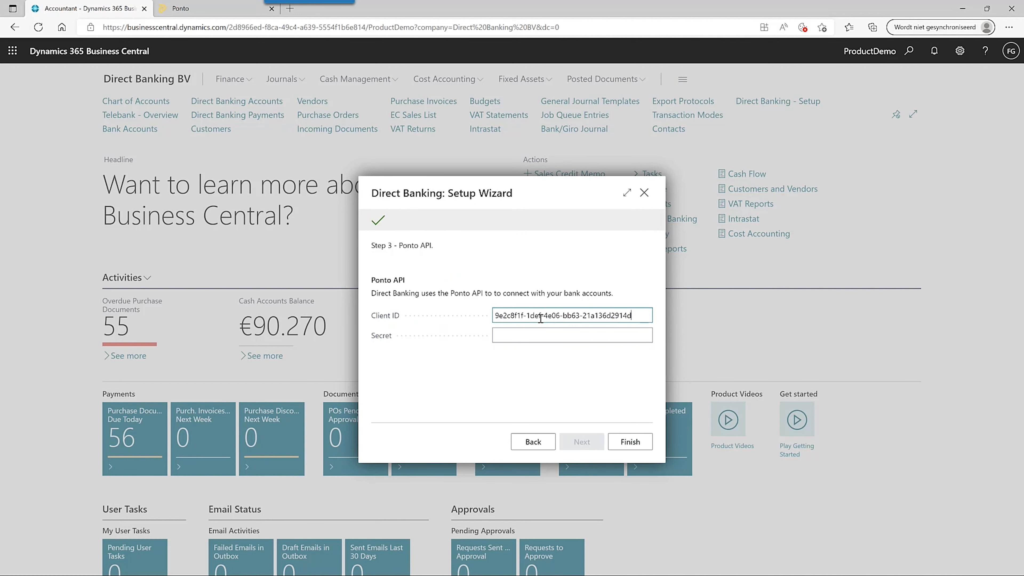
left_click(527, 335)
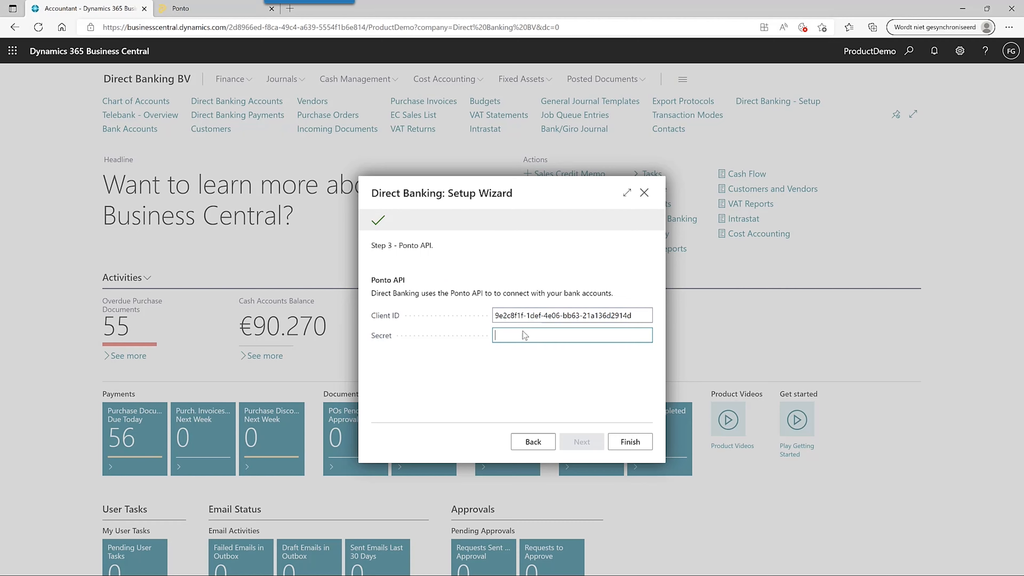
- Regenerate and copy a new client secret in Ponto for the wizard's Secret field
left_click(231, 13)
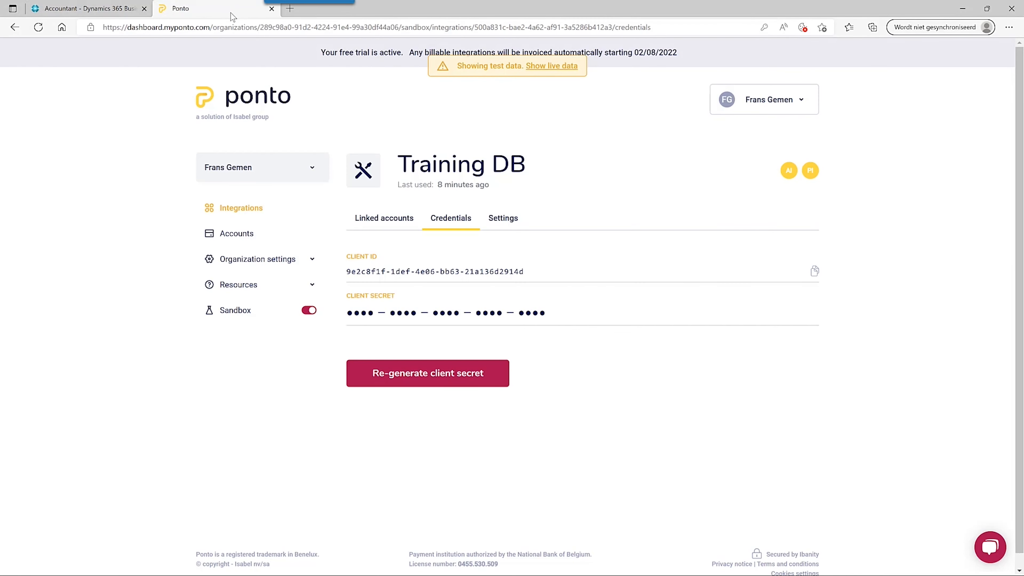
left_click(455, 381)
left_click(563, 393)
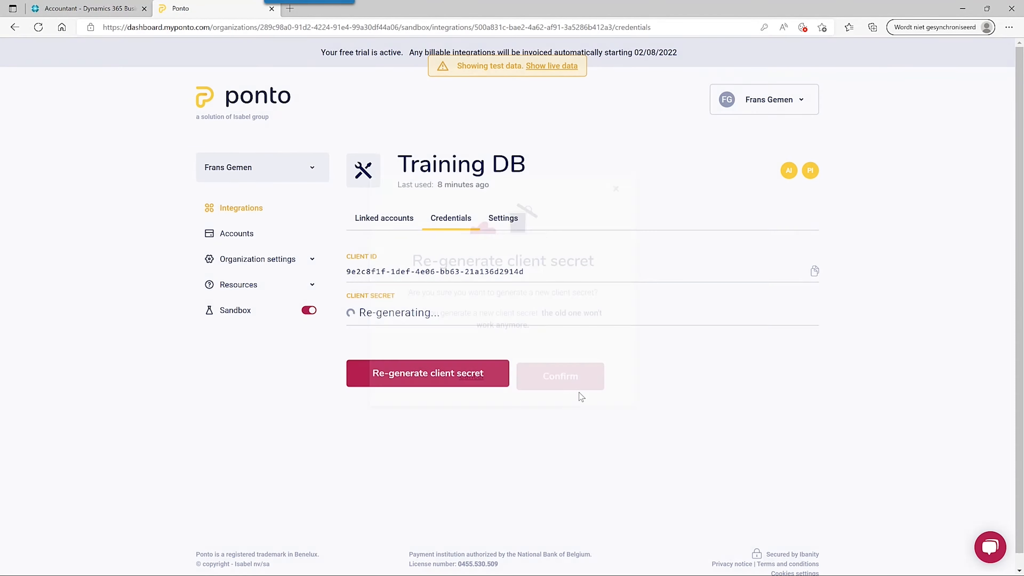
left_click(811, 313)
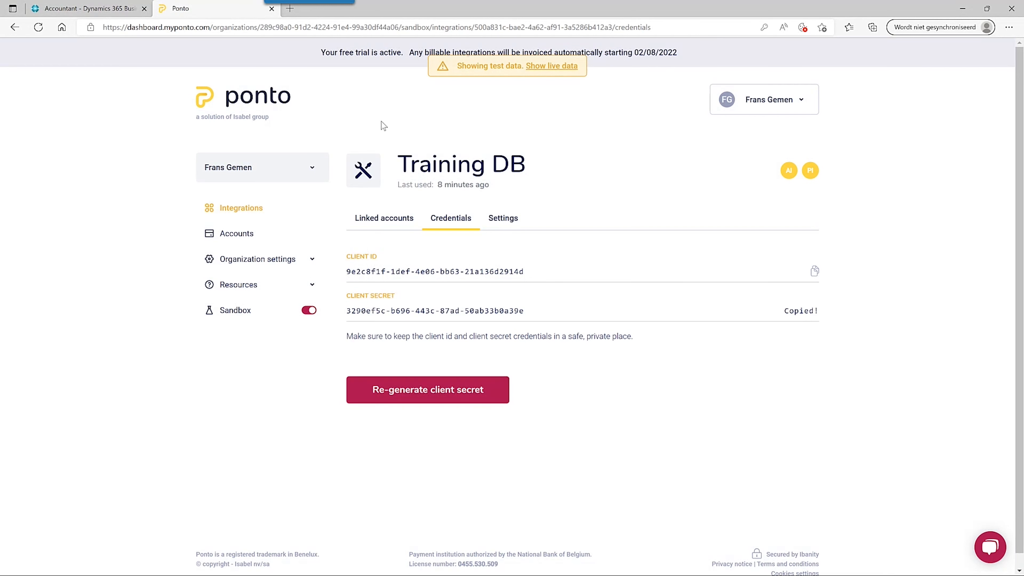
left_click(126, 10)
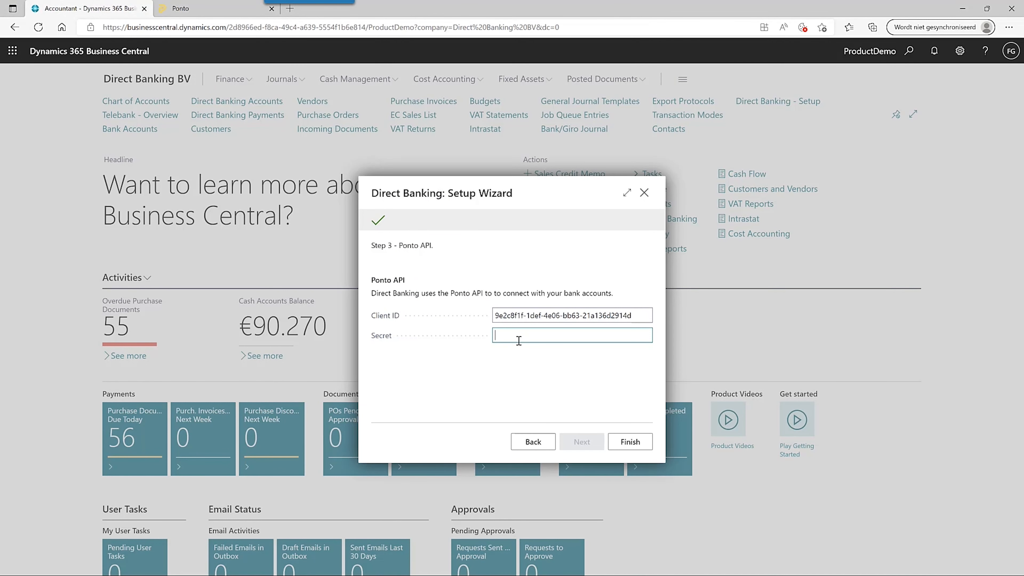
key("ctrl+v")
left_click(630, 441)
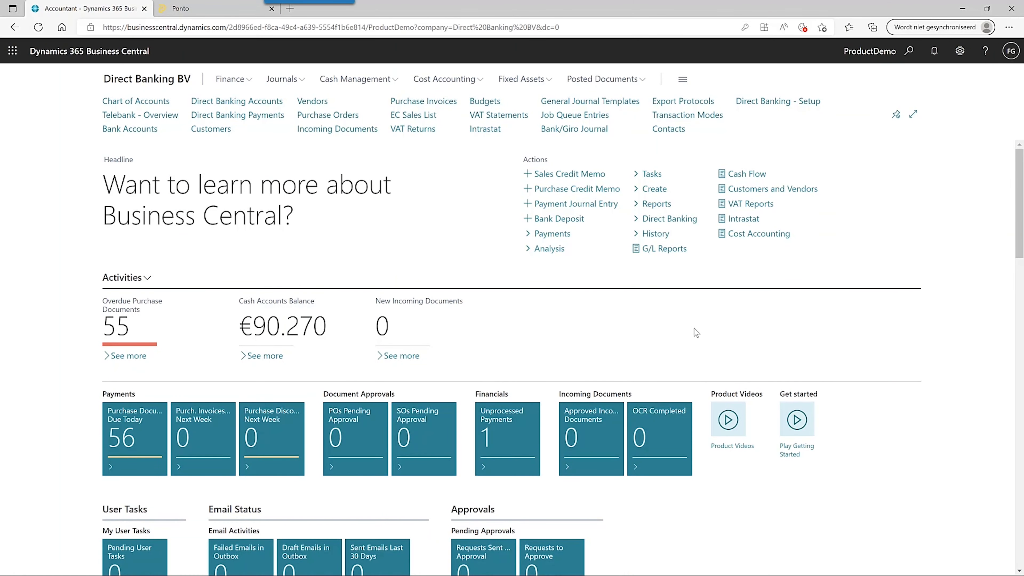
left_click(683, 220)
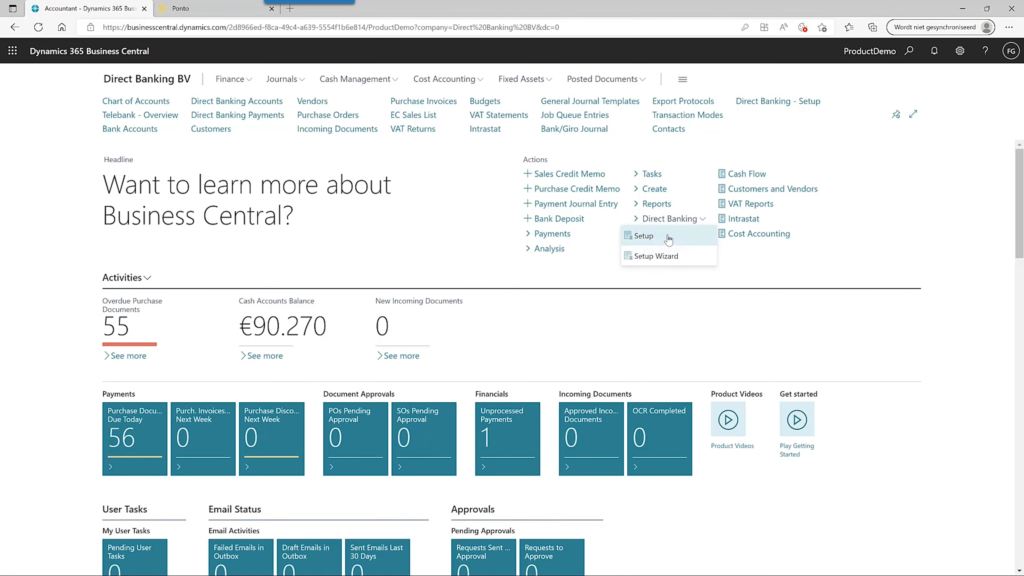
left_click(667, 237)
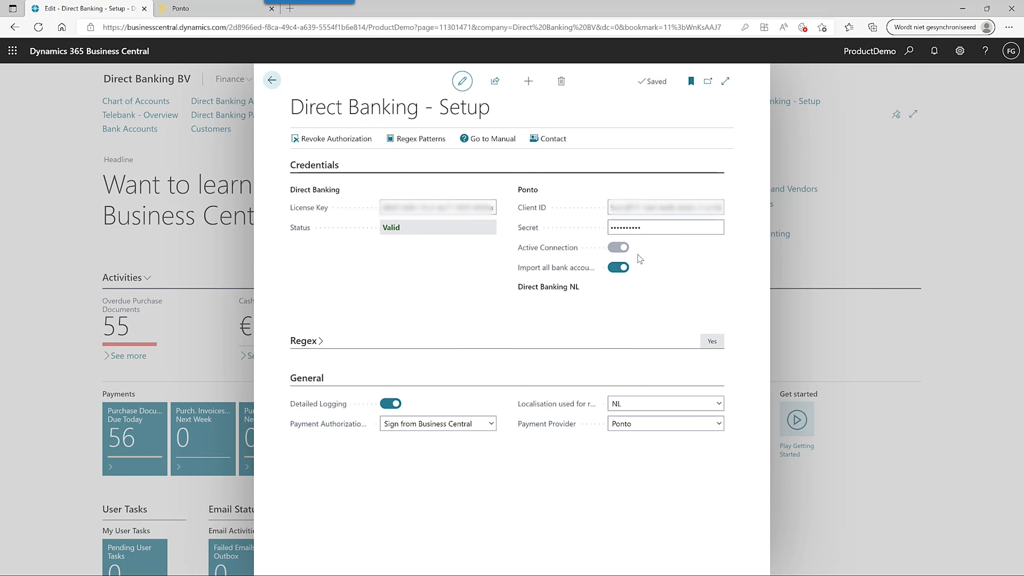
key("Escape")
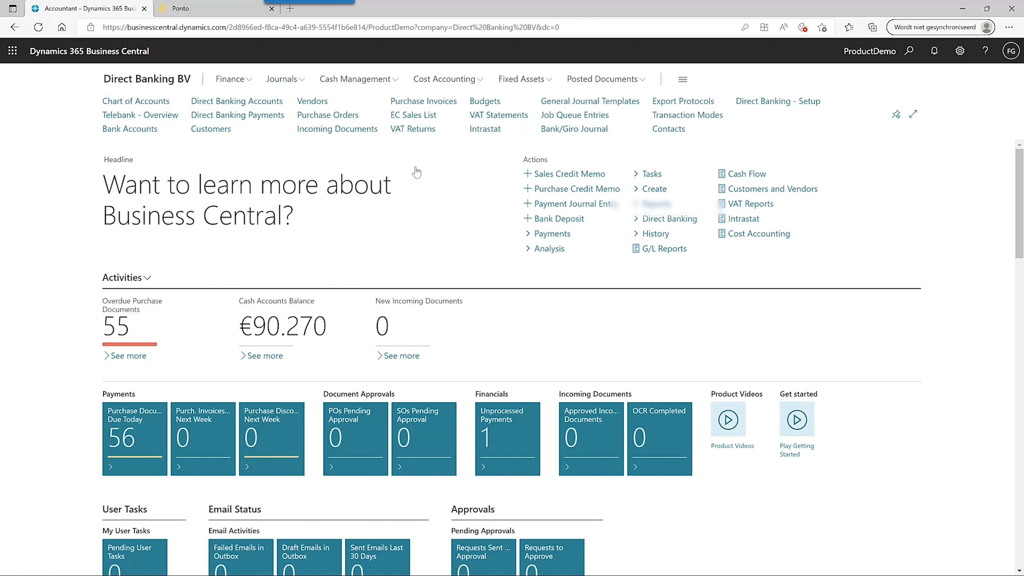
- Synchronize the Direct Banking Accounts list to bring in the savings and checking MyTestBank accounts
left_click(254, 102)
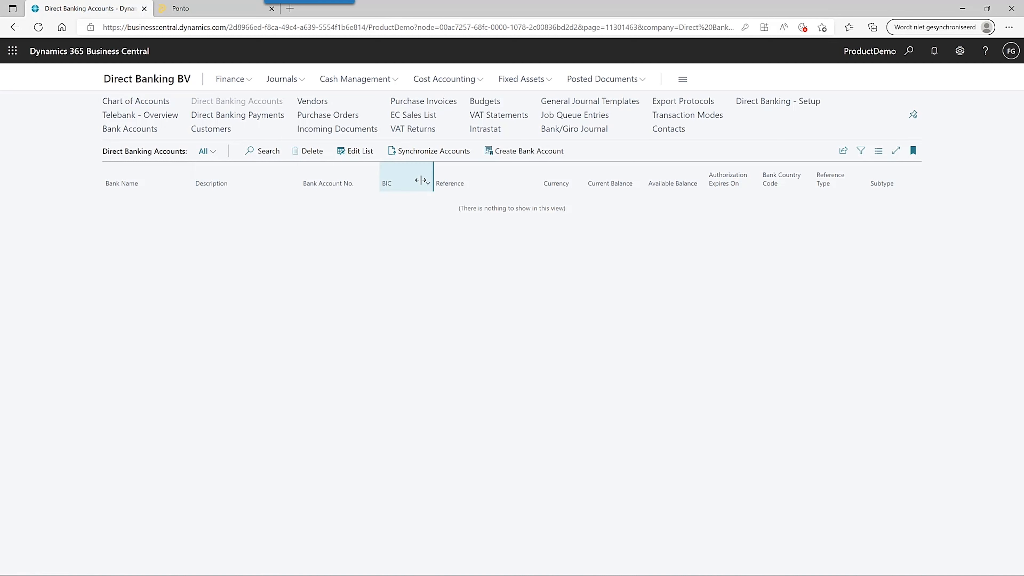
left_click(438, 153)
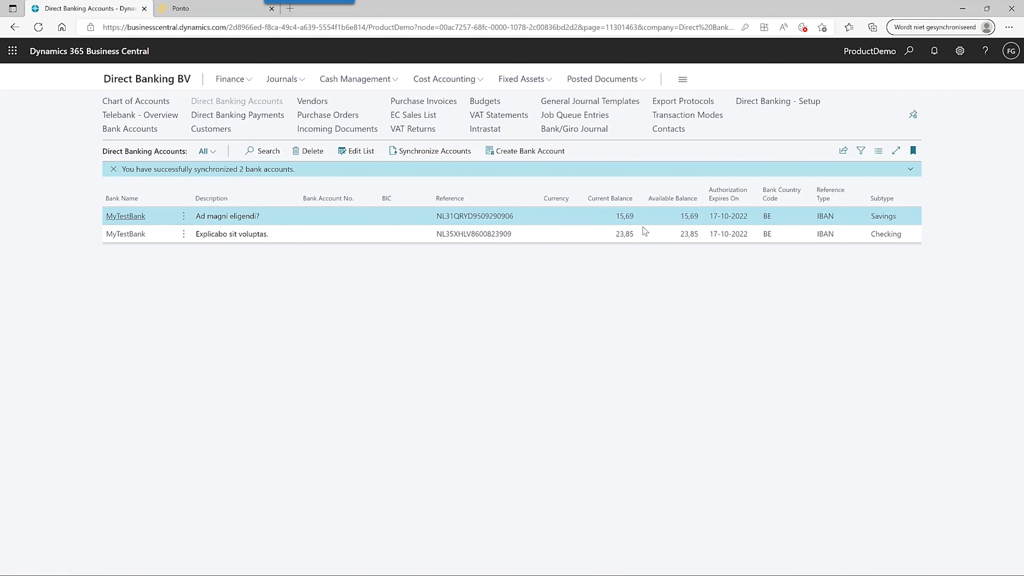
- Link the MyTestBank savings account to bank account B140, updating its description with the bank name
left_click(142, 218)
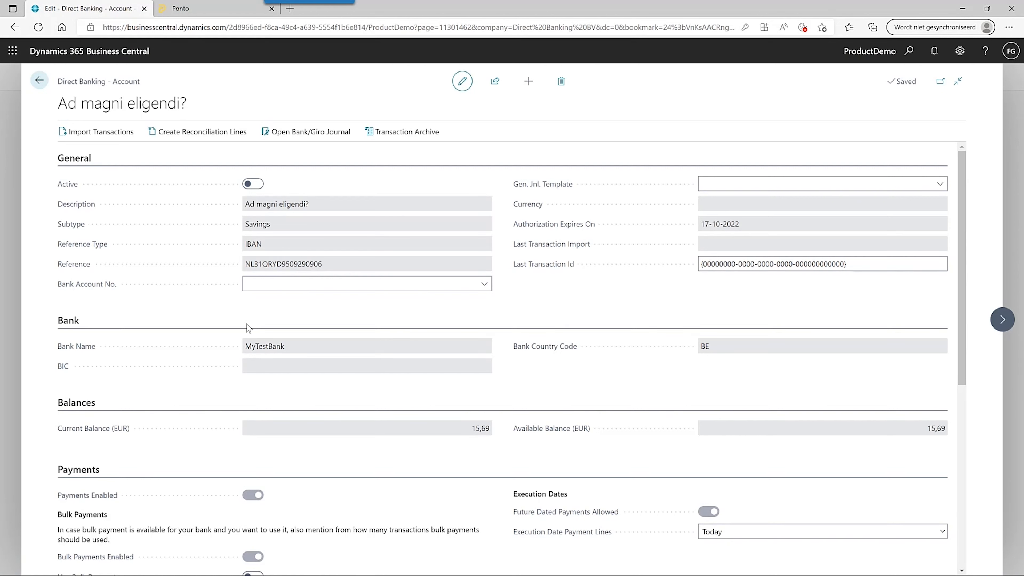
left_click(483, 284)
scroll(440, 363, "down", 5)
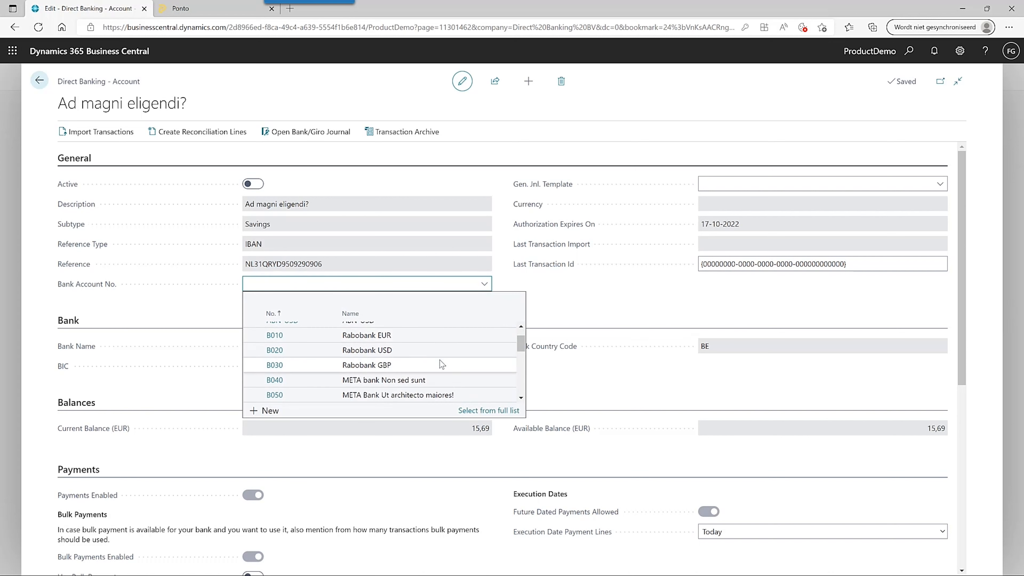
scroll(439, 360, "down", 5)
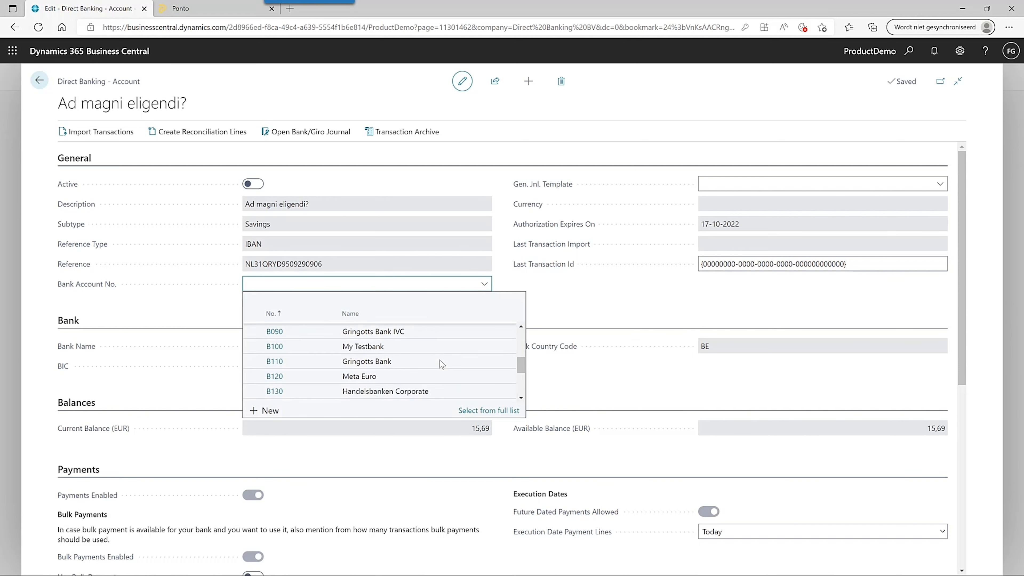
scroll(439, 360, "down", 2)
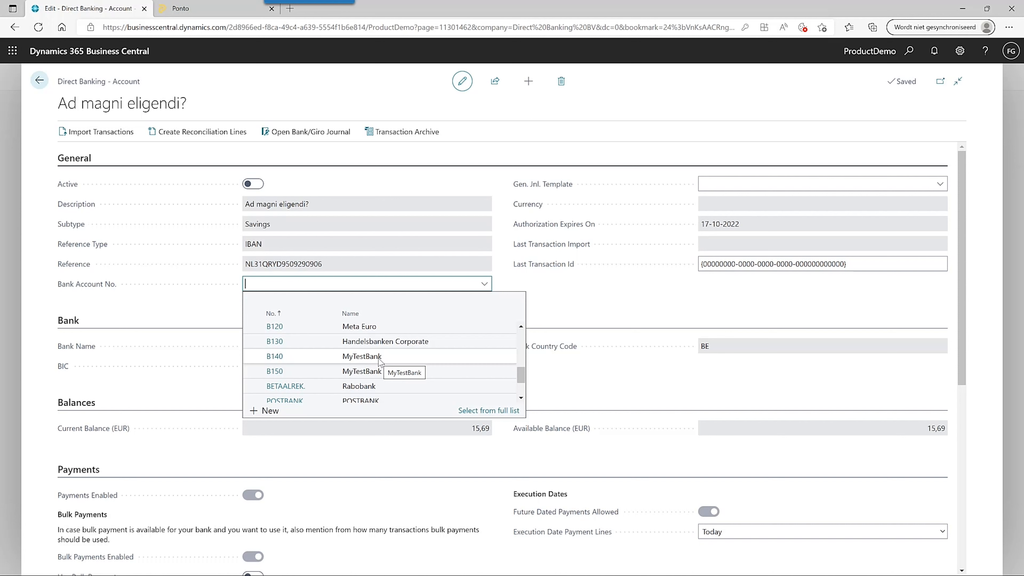
left_click(379, 357)
left_click(557, 343)
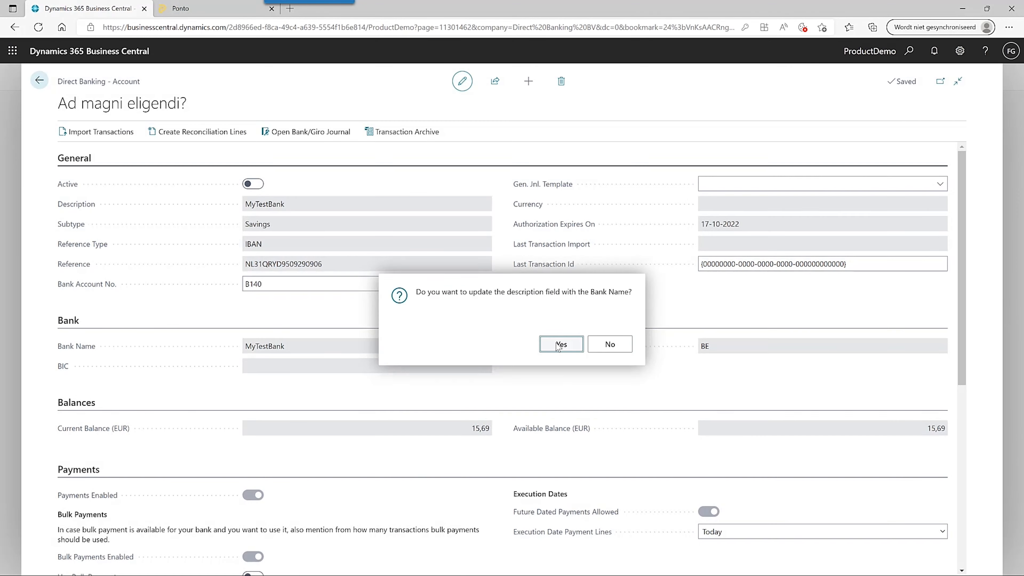
- Set the journal template to DB1 and mark the direct banking account Active
left_click(940, 184)
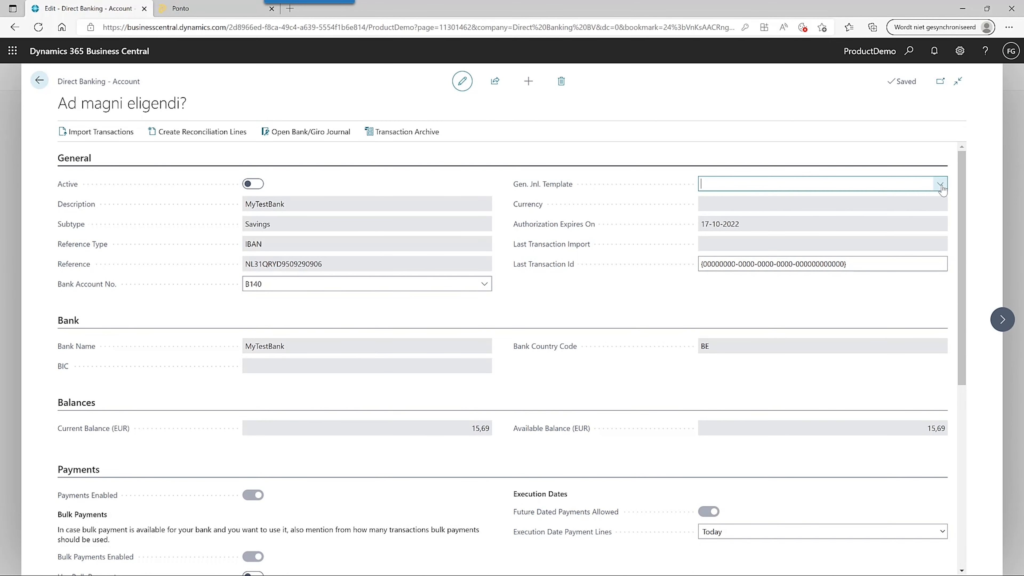
scroll(767, 278, "down", 2)
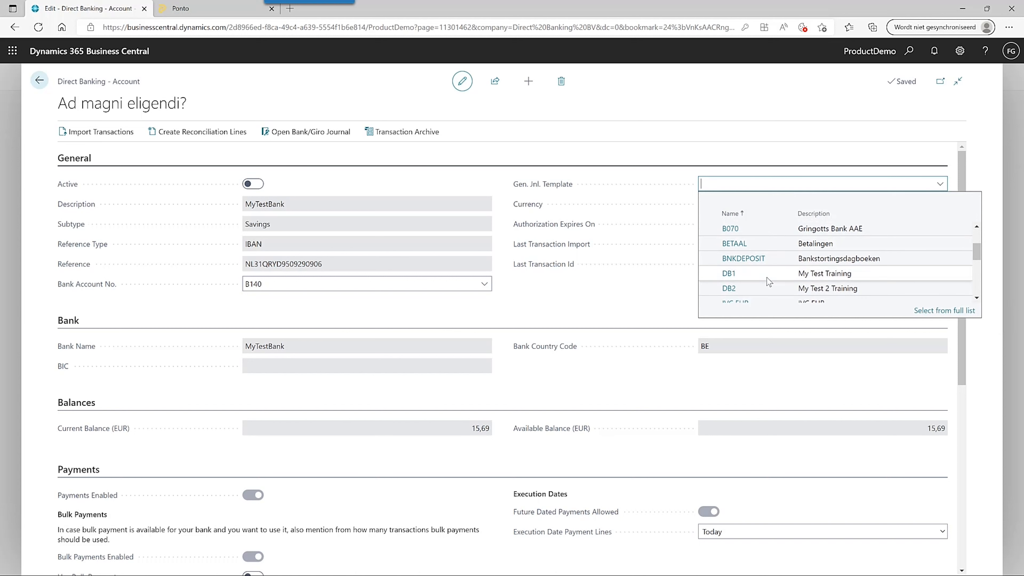
left_click(767, 277)
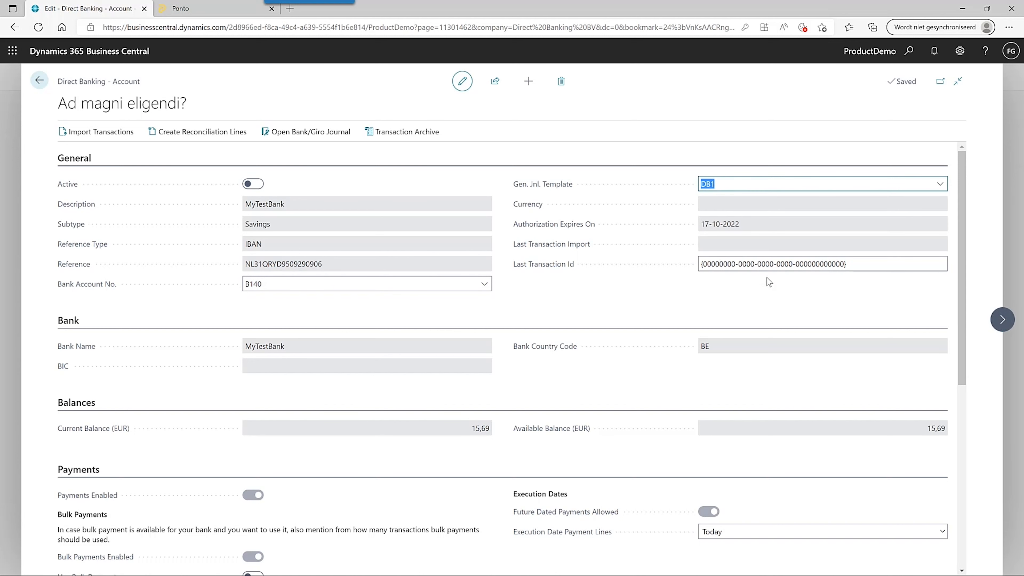
left_click(258, 184)
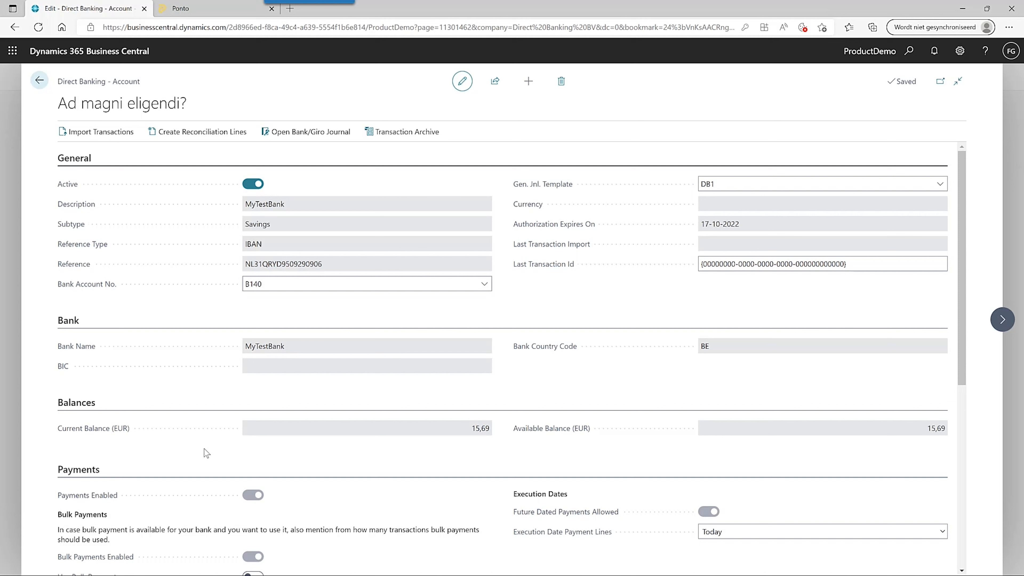
- Import the B140 account's transactions with the start date set to (As Far Back As Possible)
left_click(128, 135)
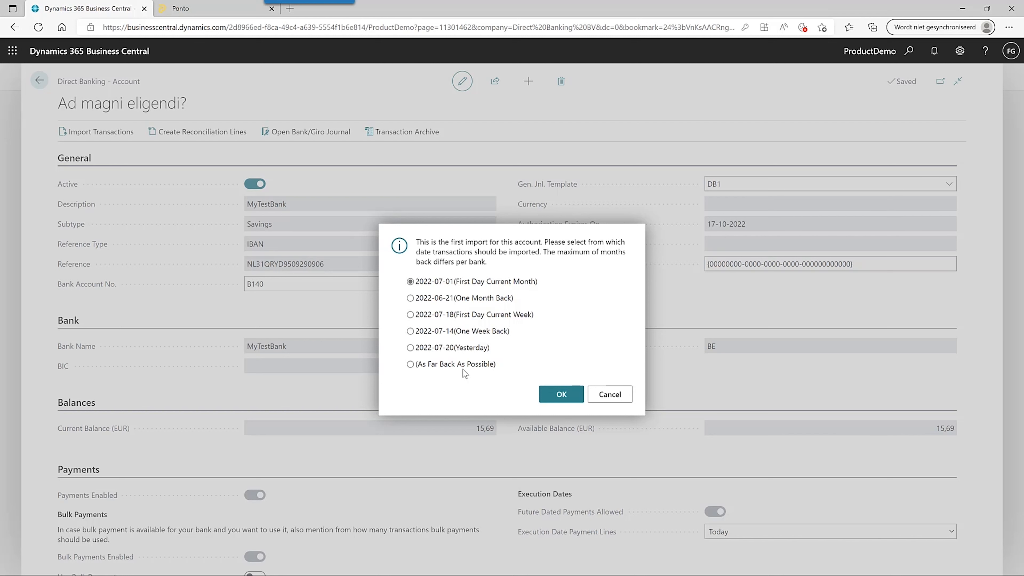
left_click(411, 365)
left_click(560, 396)
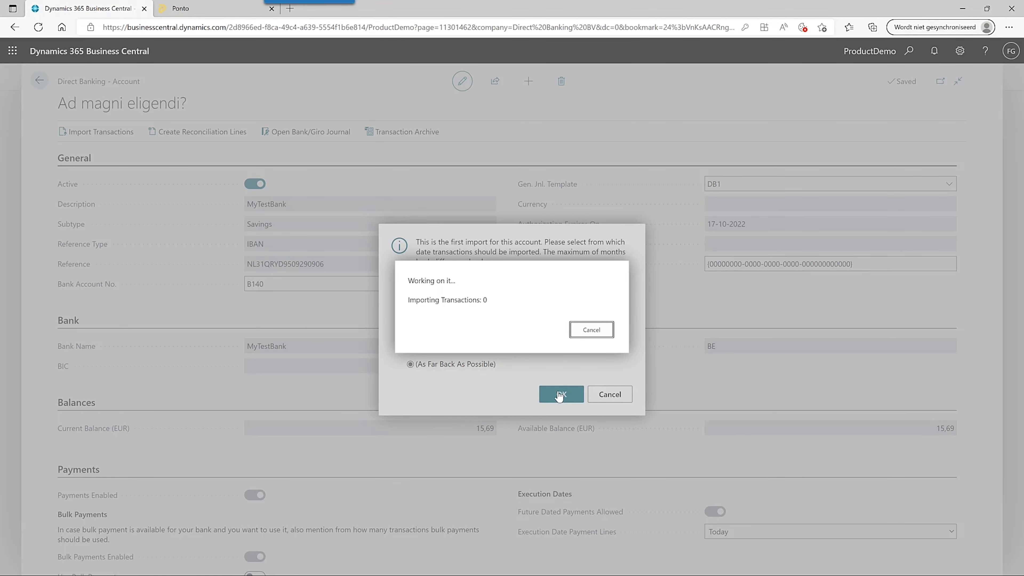
- Scroll through the MyTestBank card to review the imported transactions and last import date
scroll(188, 314, "down", 8)
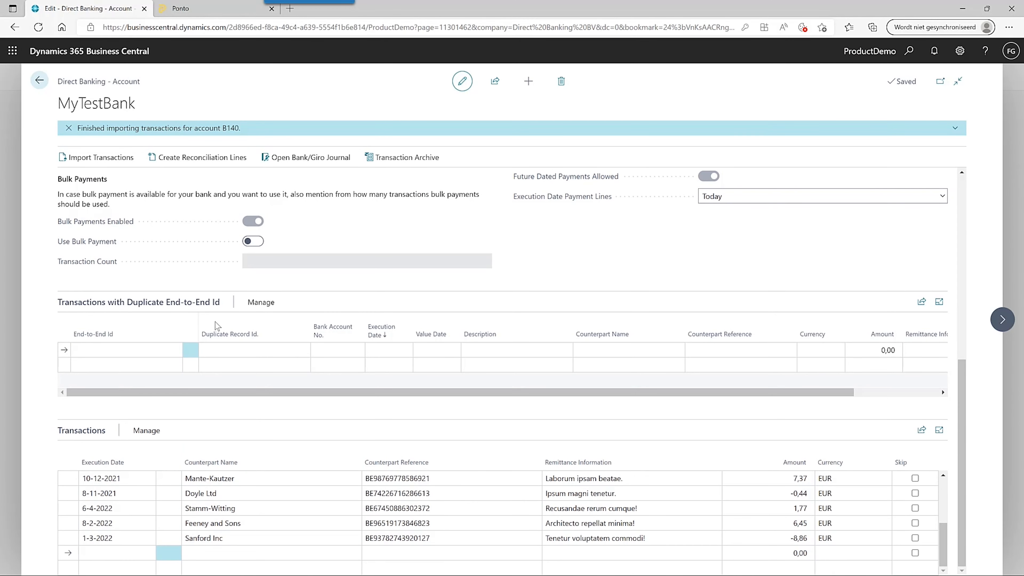
scroll(944, 536, "up", 5)
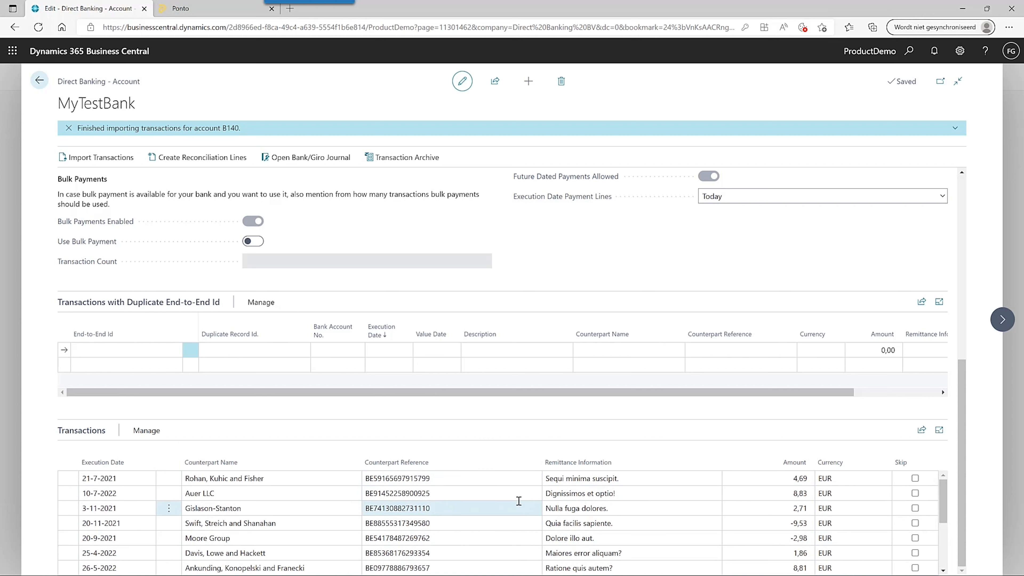
scroll(519, 501, "down", 1)
scroll(519, 501, "down", 5)
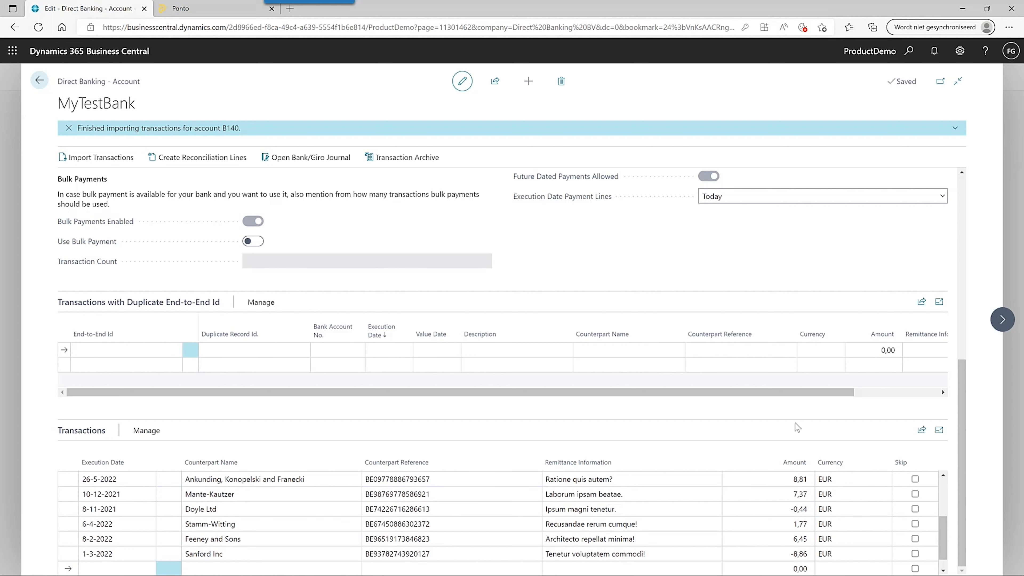
scroll(958, 260, "up", 1)
scroll(957, 261, "up", 10)
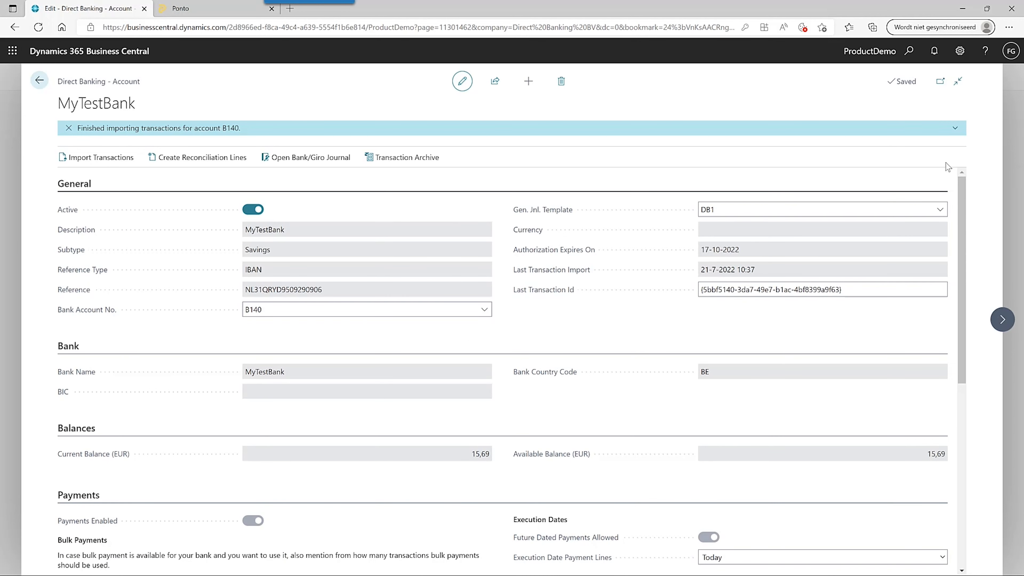